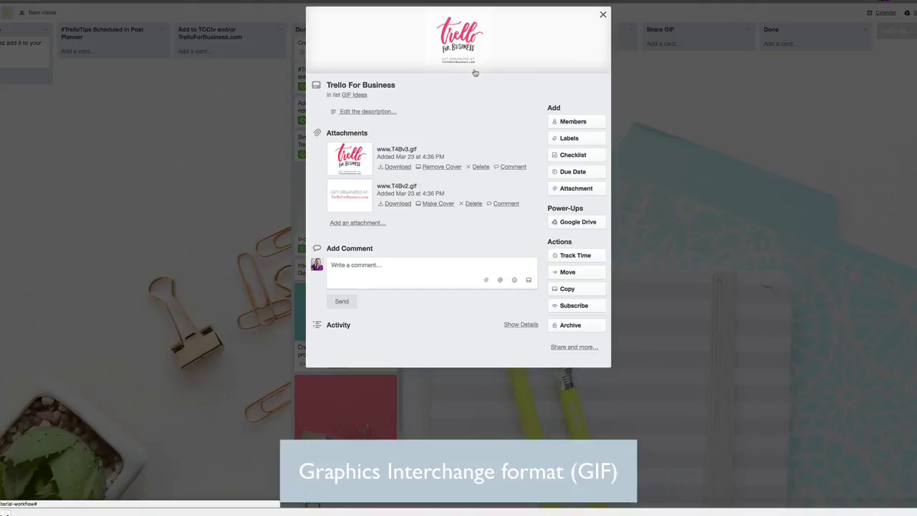
# Step: Enlarge the Trello For Business card's animated GIF cover image
pyautogui.click(468, 68)
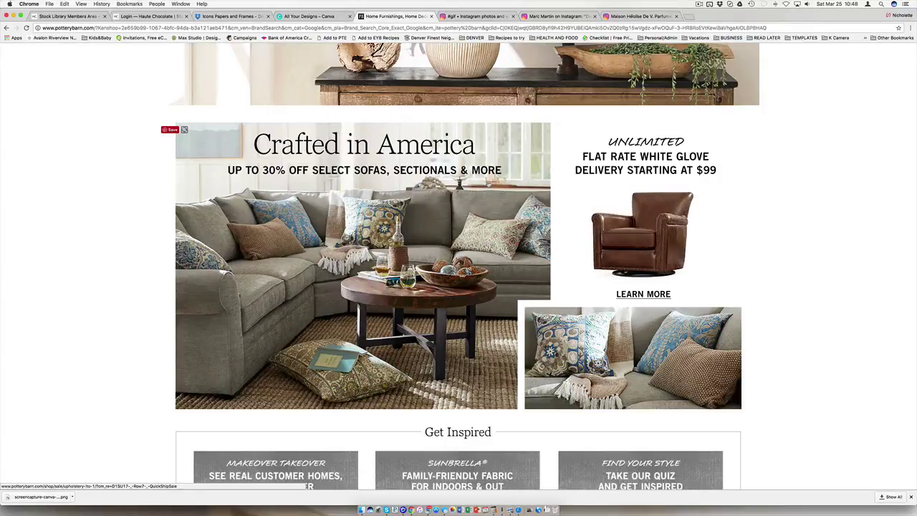
pyautogui.scroll(-2, 45, 334)
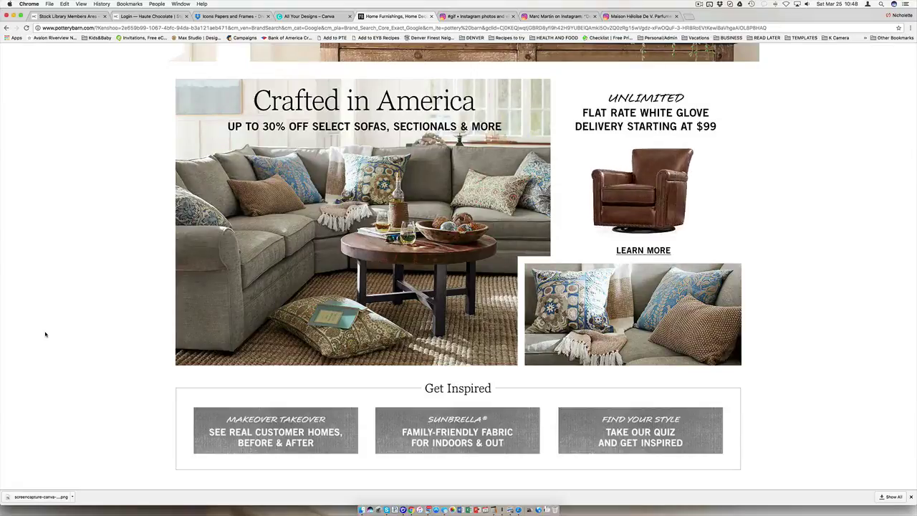
pyautogui.scroll(-3, 45, 334)
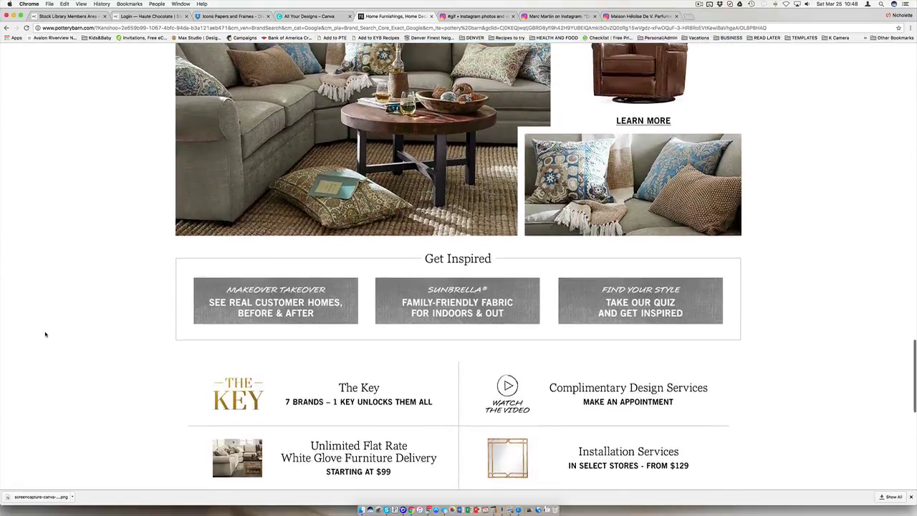
pyautogui.scroll(8, 45, 334)
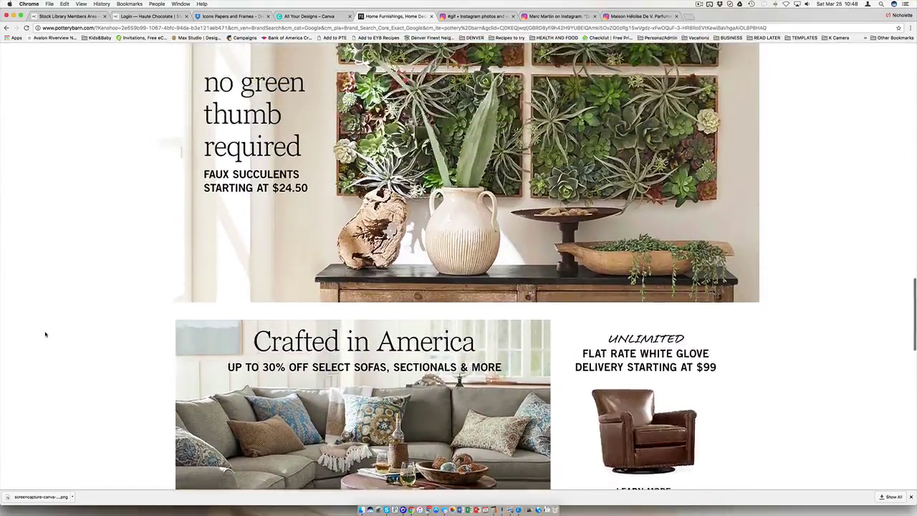
pyautogui.scroll(-5, 45, 334)
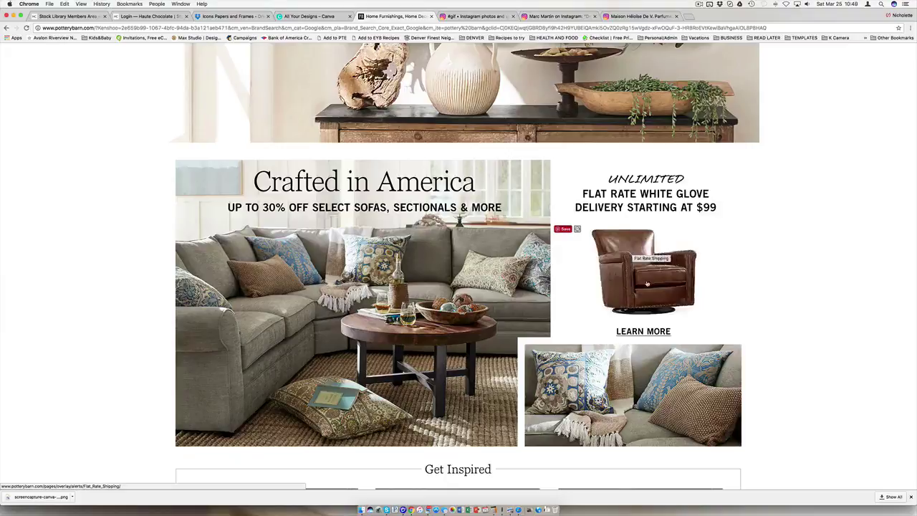
pyautogui.scroll(-4, 660, 288)
pyautogui.scroll(12, 661, 289)
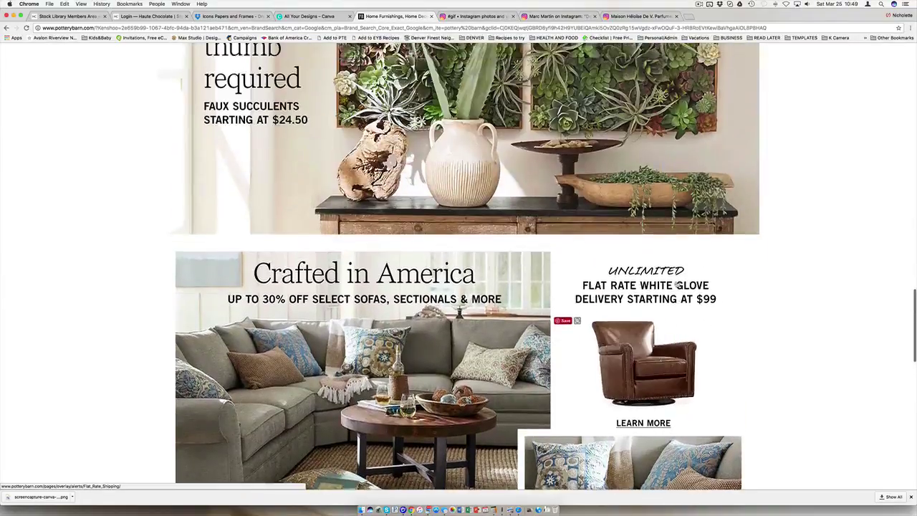
pyautogui.scroll(13, 676, 461)
pyautogui.scroll(-16, 677, 284)
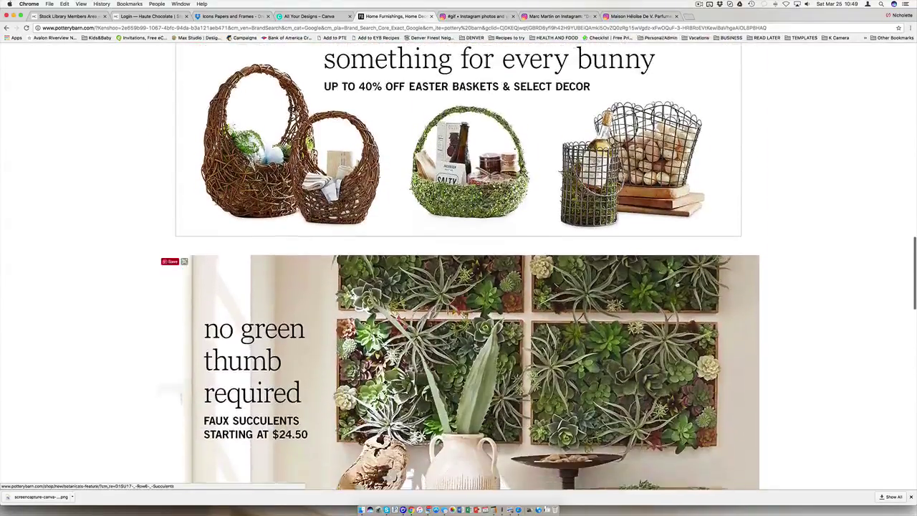
pyautogui.scroll(-7, 676, 284)
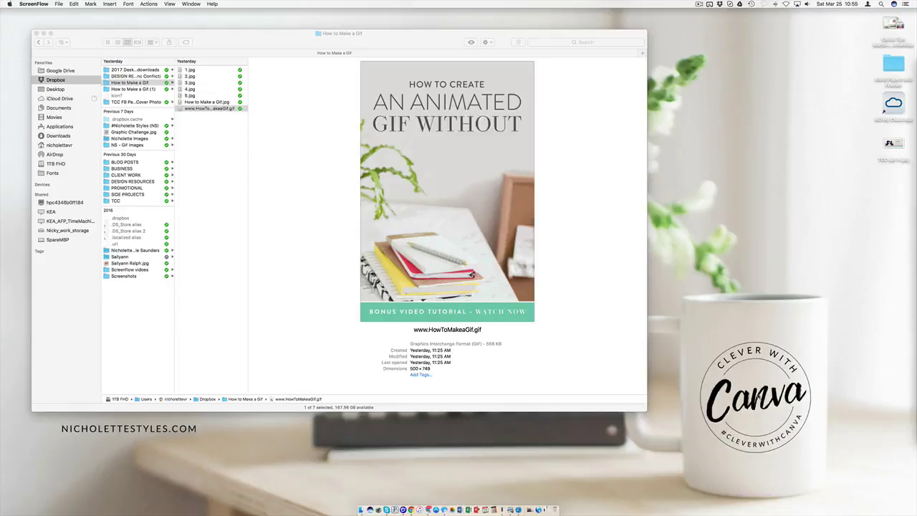
# Step: Make the GIF preview window taller, minimize it, and bring Chrome's Canva design forward
pyautogui.moveTo(646, 411); pyautogui.dragTo(646, 452)
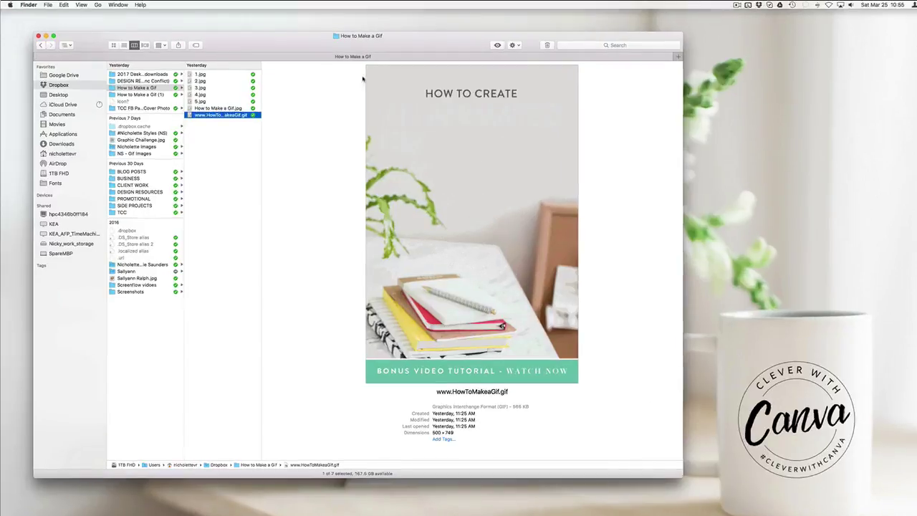
pyautogui.click(46, 36)
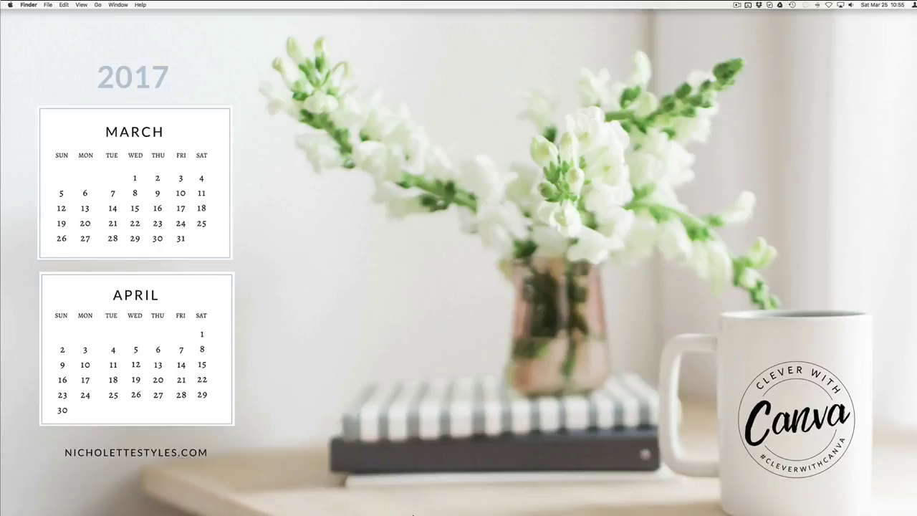
pyautogui.click(436, 503)
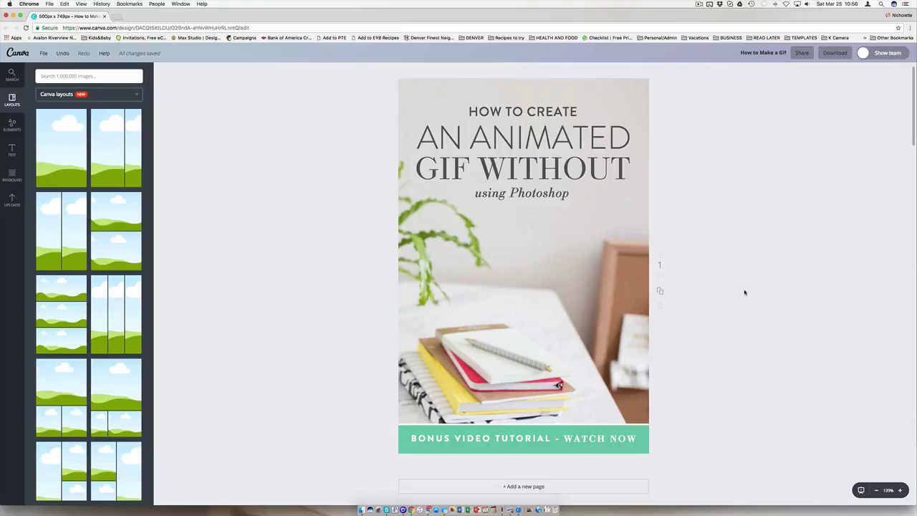
# Step: Duplicate the title page, zoom to 75%, and trim page 1 to HOW TO CREATE
pyautogui.click(659, 292)
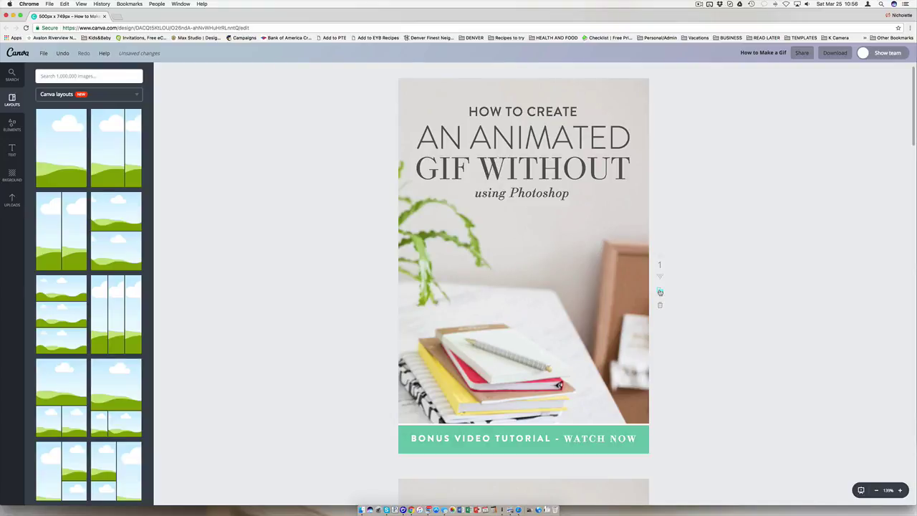
pyautogui.click(876, 492)
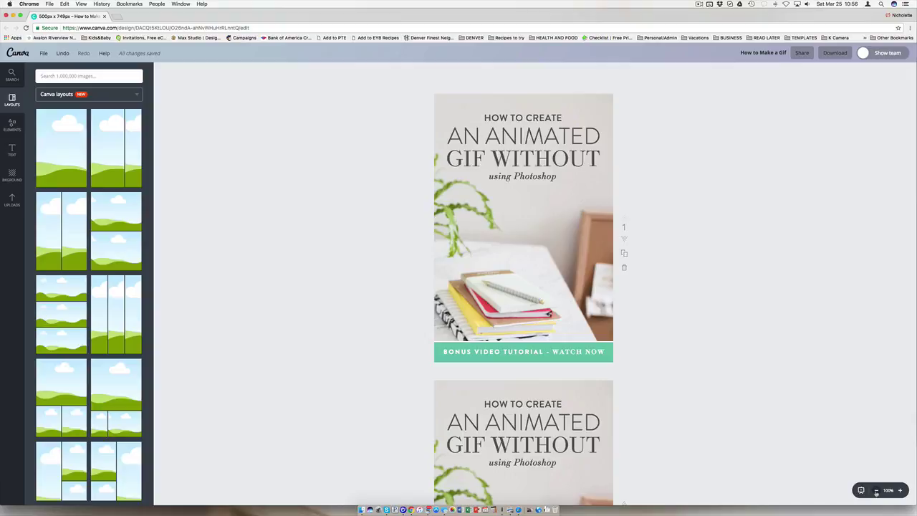
pyautogui.click(875, 491)
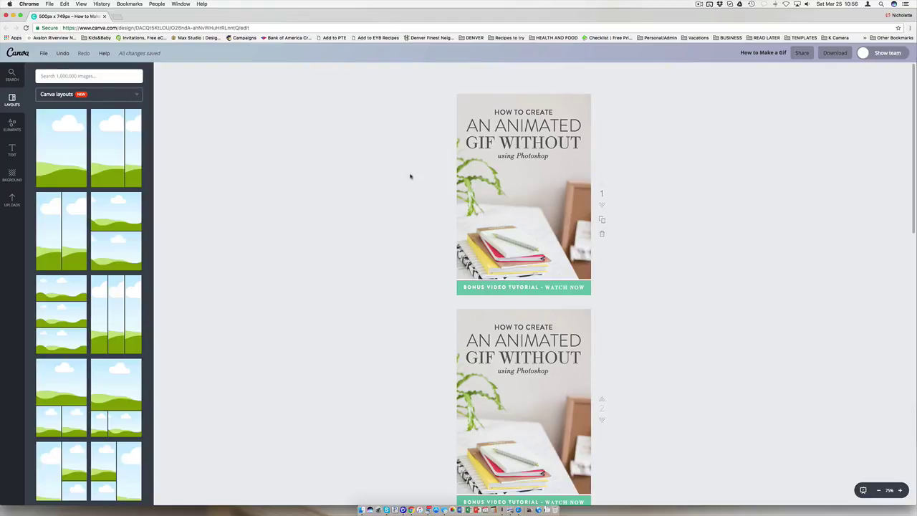
pyautogui.click(586, 124)
pyautogui.press('Delete')
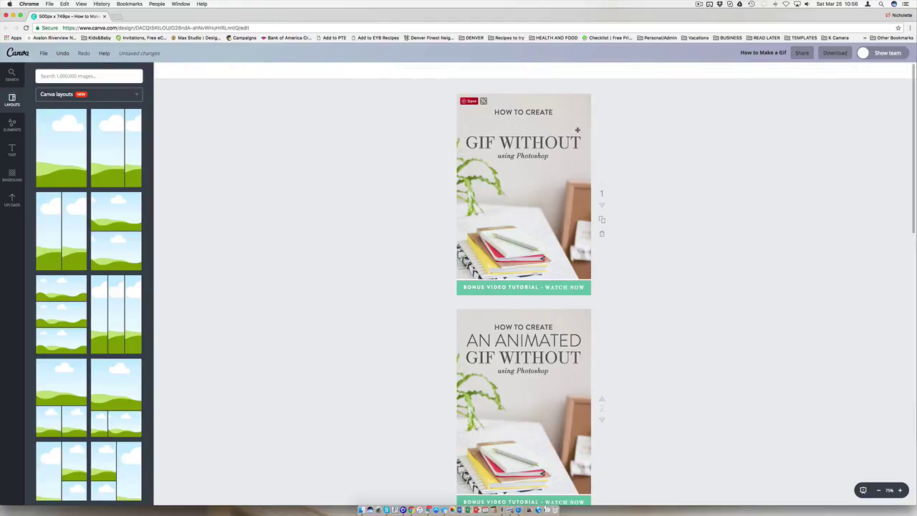
pyautogui.click(573, 136)
pyautogui.press('Delete')
pyautogui.click(549, 155)
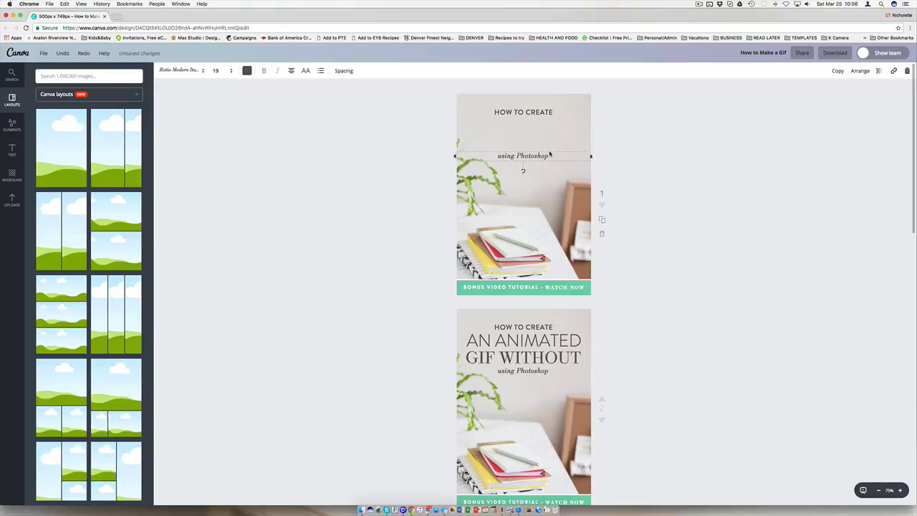
pyautogui.press('Delete')
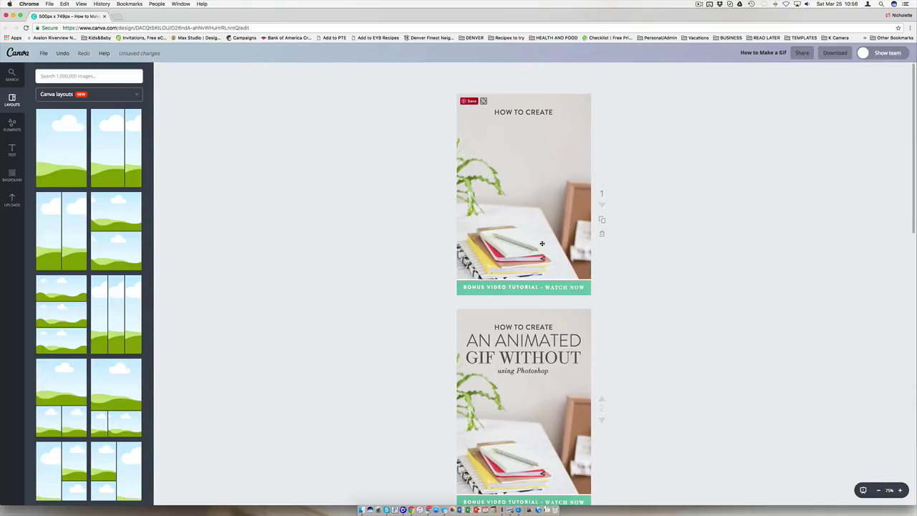
# Step: Delete GIF WITHOUT and using Photoshop from page 2 so it ends at AN ANIMATED
pyautogui.scroll(-3, 541, 244)
pyautogui.click(490, 194)
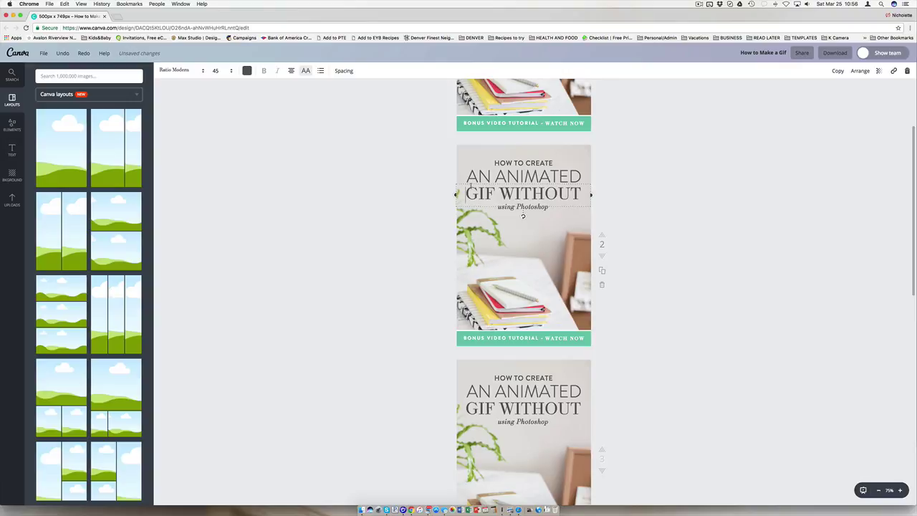
pyautogui.press('Delete')
pyautogui.click(502, 206)
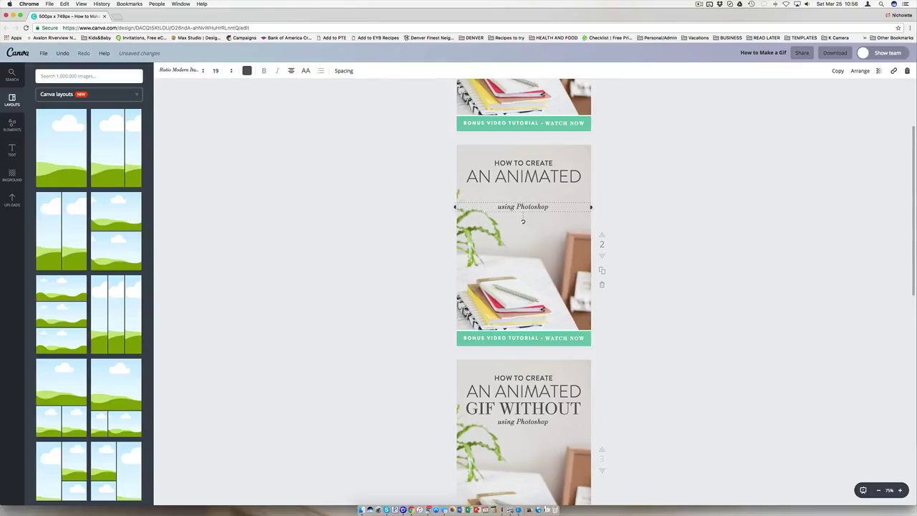
pyautogui.press('Delete')
pyautogui.scroll(-1, 505, 235)
pyautogui.scroll(-3, 505, 235)
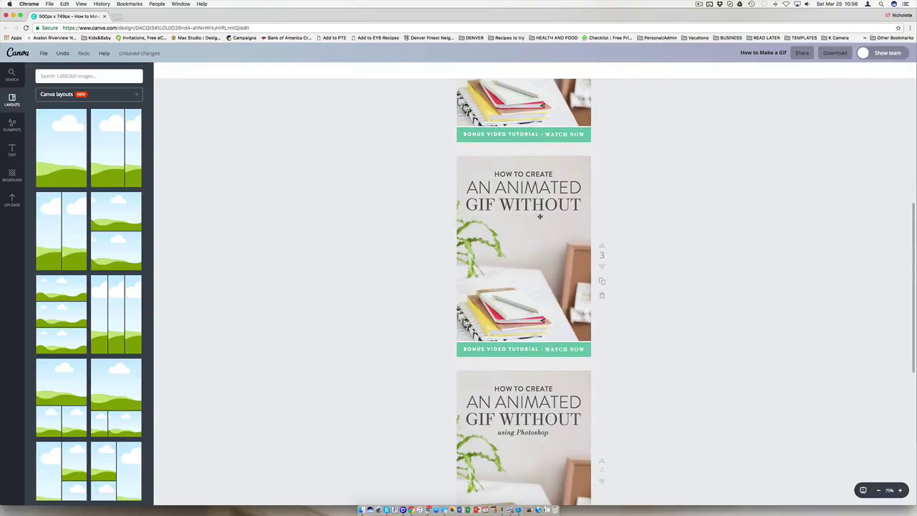
pyautogui.scroll(-3, 540, 215)
pyautogui.scroll(-3, 539, 233)
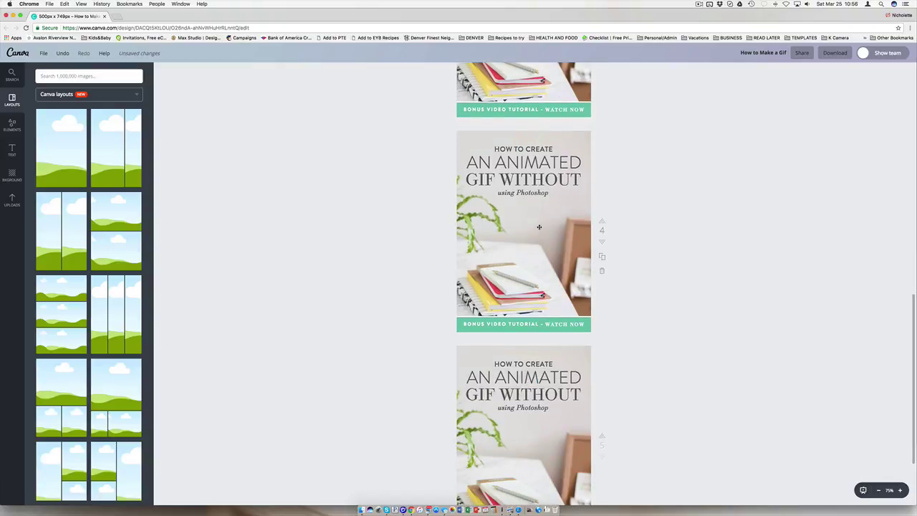
pyautogui.scroll(-3, 528, 211)
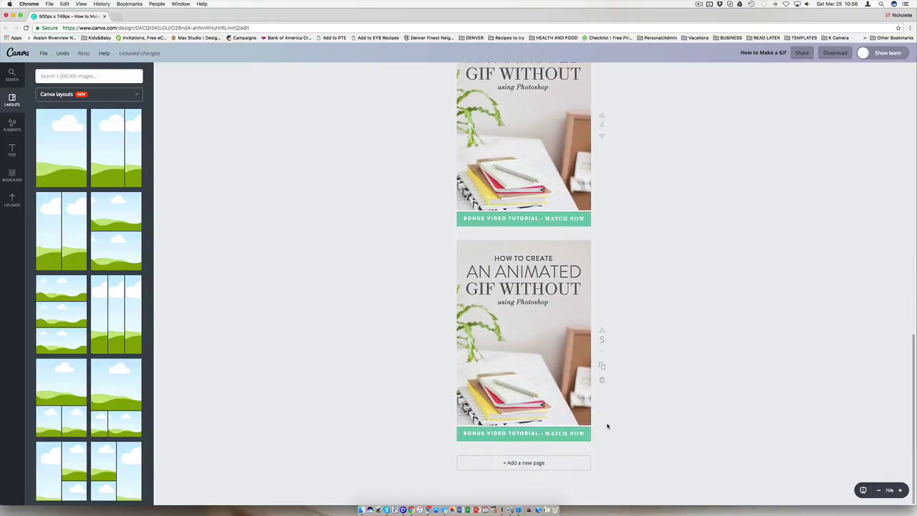
pyautogui.scroll(18, 602, 382)
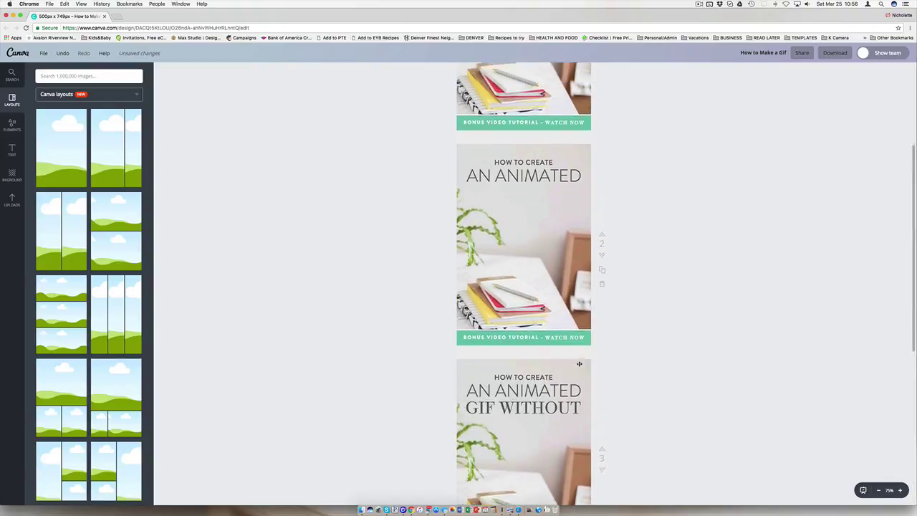
pyautogui.scroll(1, 579, 363)
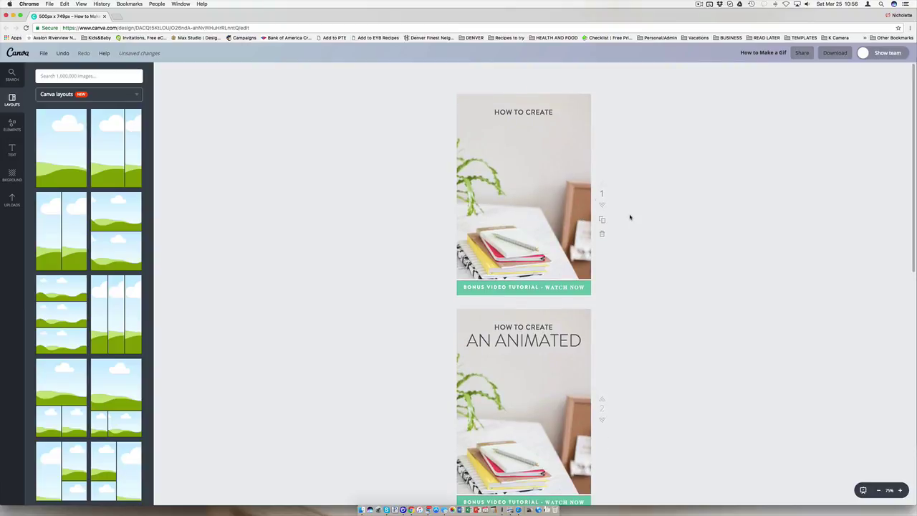
# Step: Duplicate page 1 and cut the new top title copy down to HOW TO
pyautogui.click(602, 221)
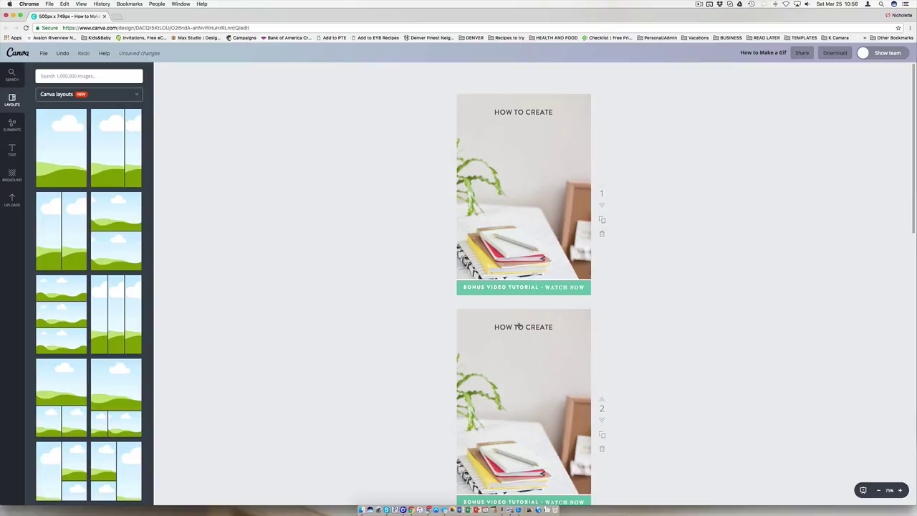
pyautogui.moveTo(523, 112); pyautogui.dragTo(516, 124)
pyautogui.click(515, 124)
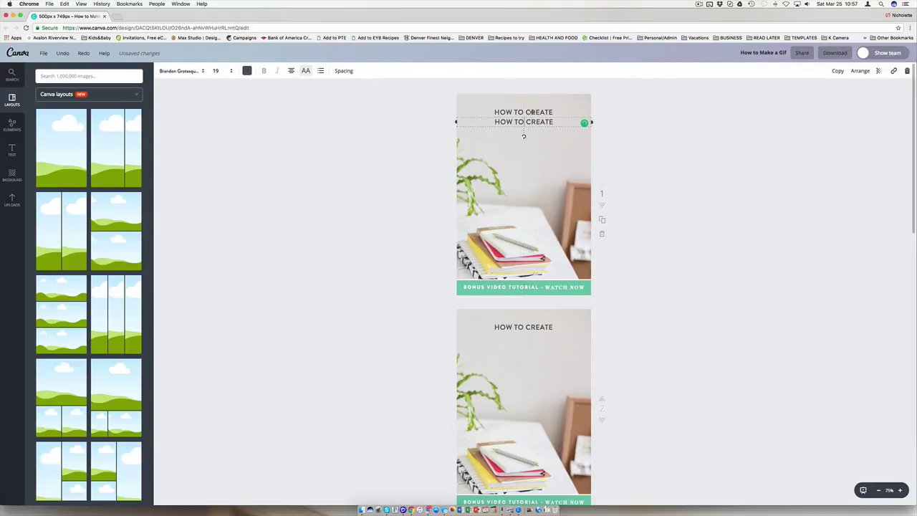
pyautogui.click(544, 113)
pyautogui.moveTo(527, 111); pyautogui.dragTo(558, 112)
pyautogui.press('BackSpace')
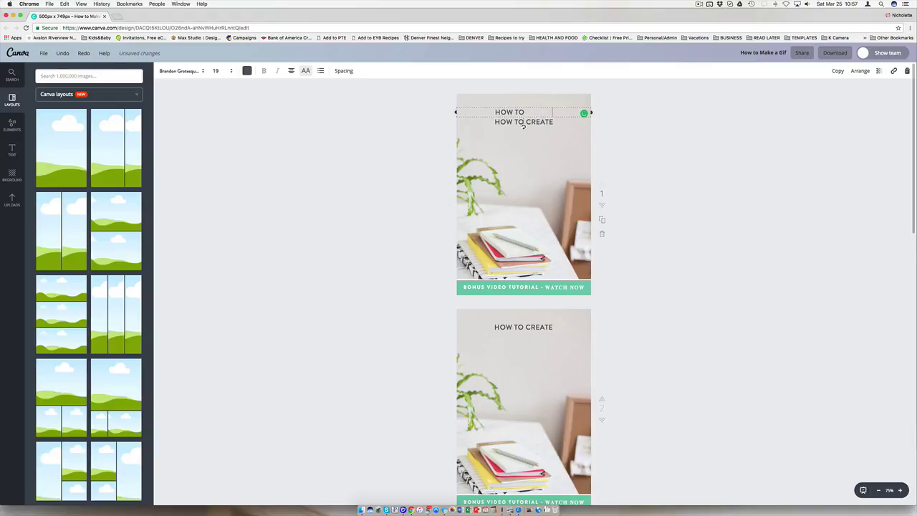
pyautogui.click(654, 133)
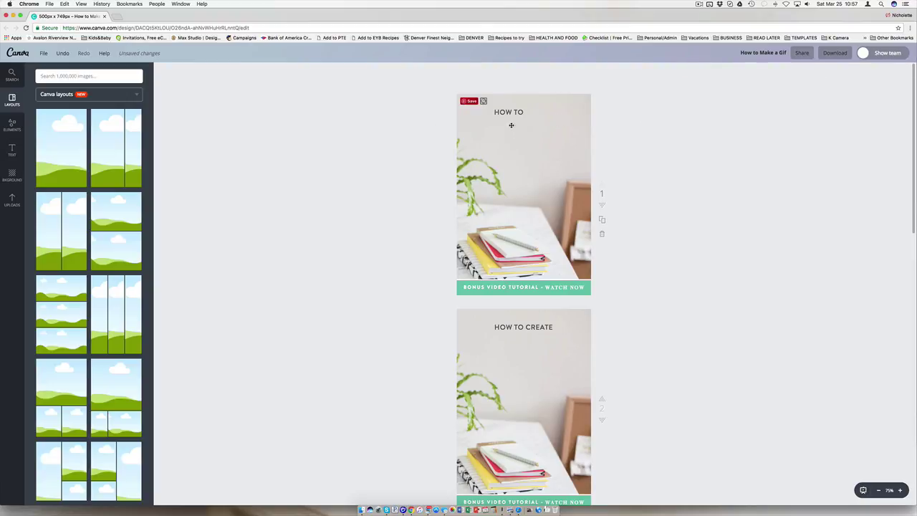
# Step: On page 4, copy the GIF WITHOUT line, shorten the top copy to GIF, delete the lower copy
pyautogui.scroll(-5, 541, 272)
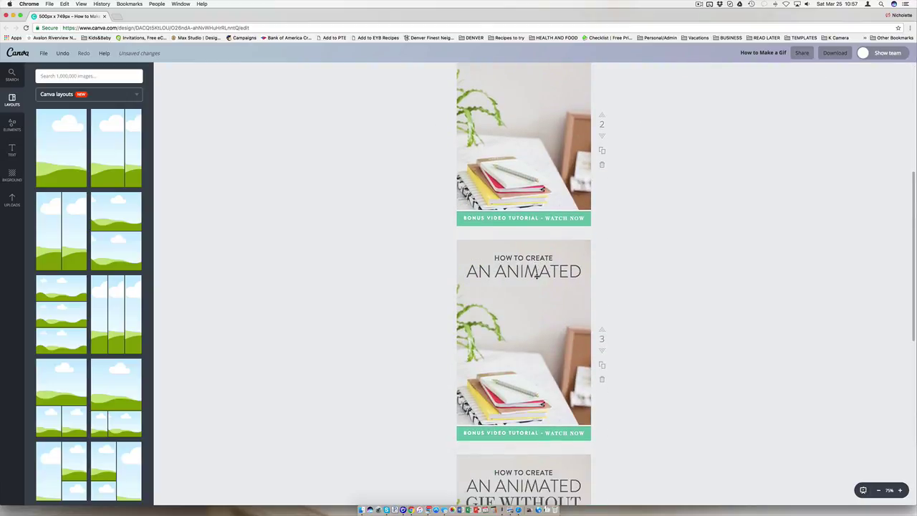
pyautogui.scroll(-3, 563, 272)
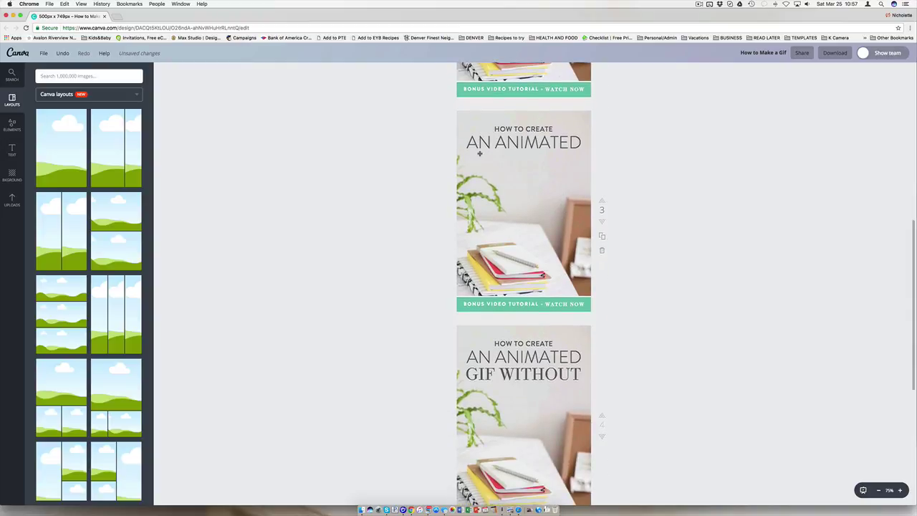
pyautogui.scroll(-4, 516, 202)
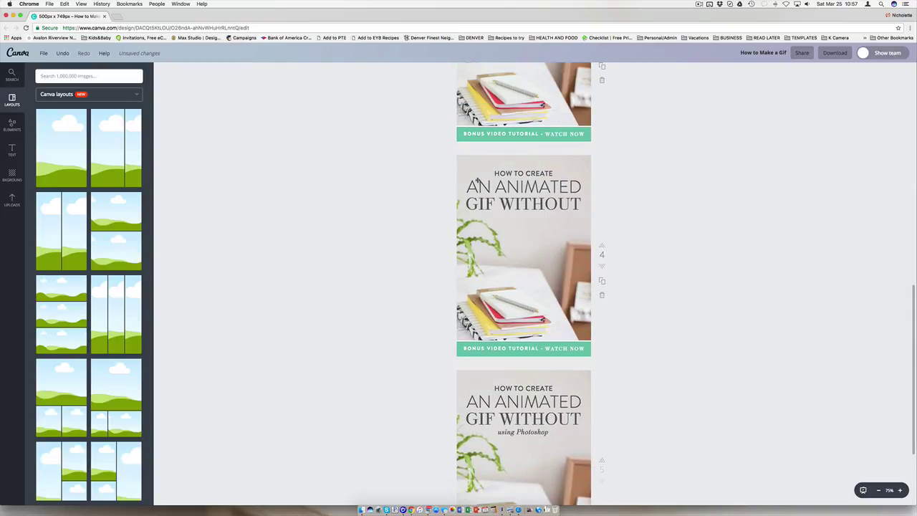
pyautogui.moveTo(540, 205); pyautogui.dragTo(539, 222)
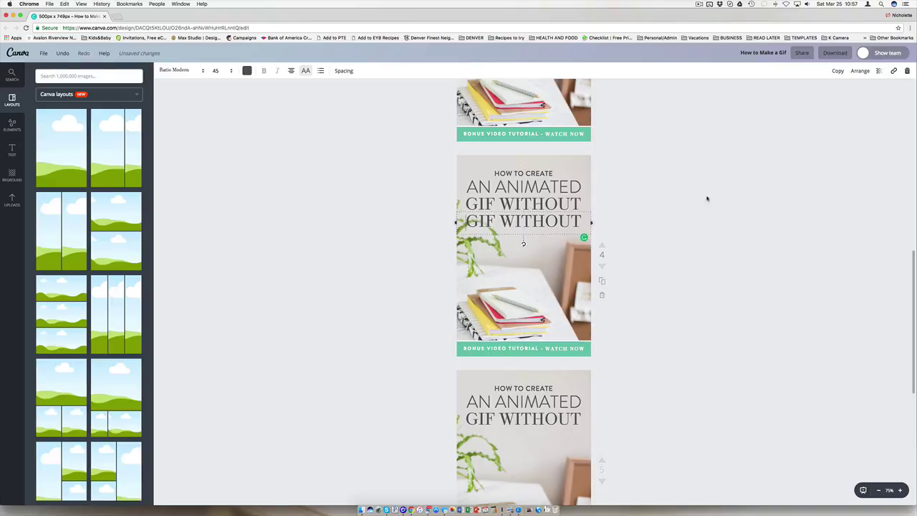
pyautogui.click(530, 205)
pyautogui.moveTo(499, 205); pyautogui.dragTo(582, 204)
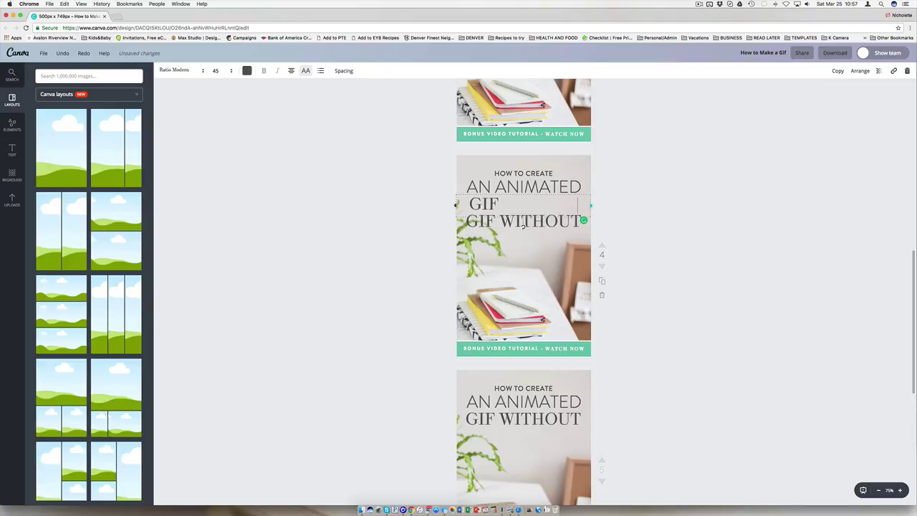
pyautogui.click(624, 213)
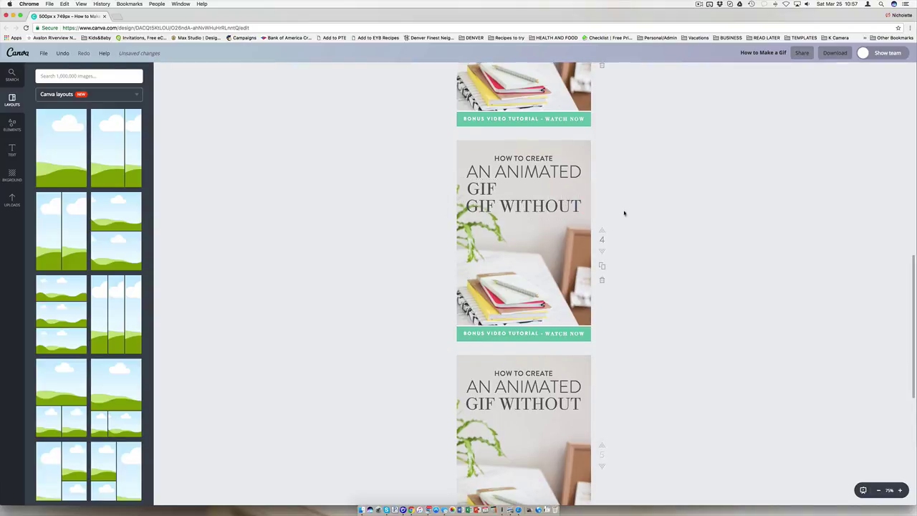
pyautogui.click(560, 208)
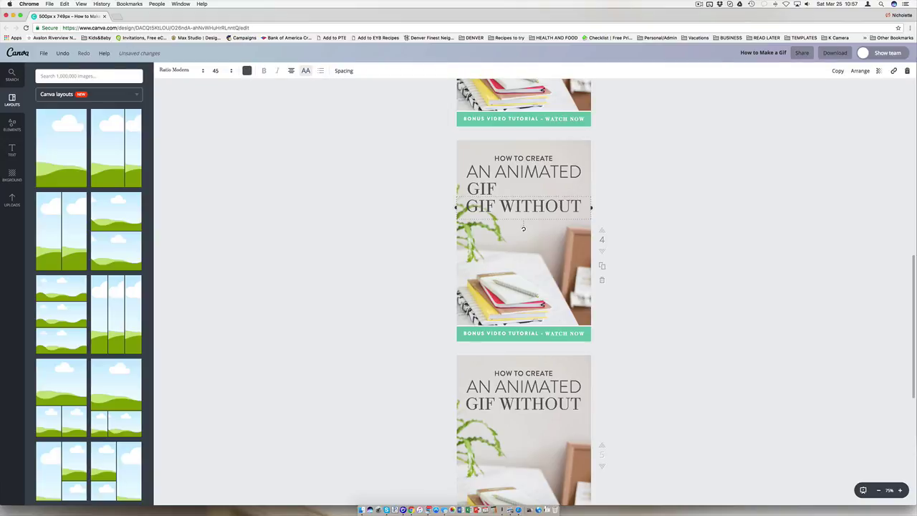
pyautogui.press('Delete')
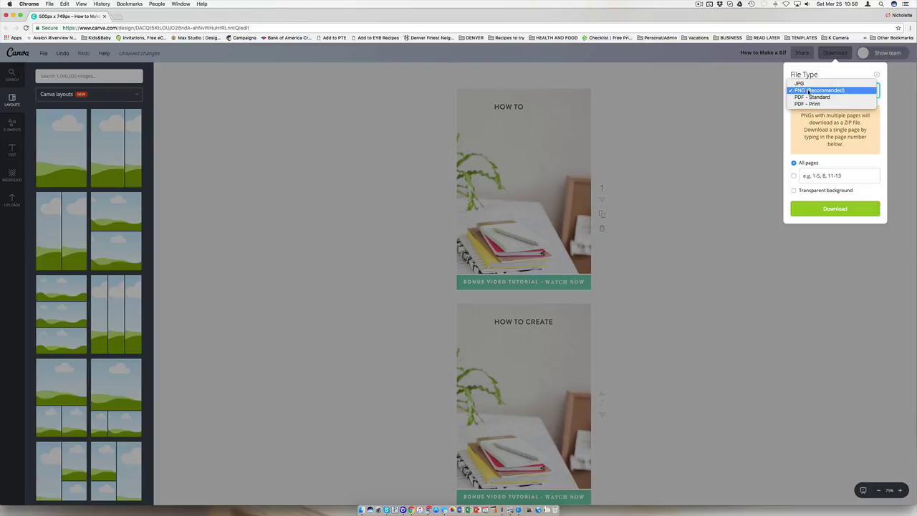
# Step: Download all pages as PNG images, then load gifcreator.me in a new Chrome tab
pyautogui.click(819, 210)
pyautogui.click(818, 210)
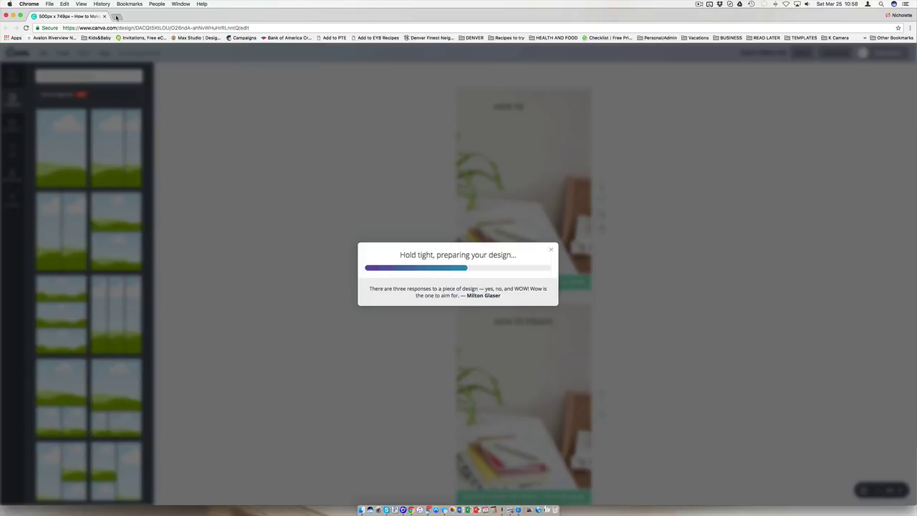
pyautogui.click(115, 16)
pyautogui.write('gif')
pyautogui.press('Return')
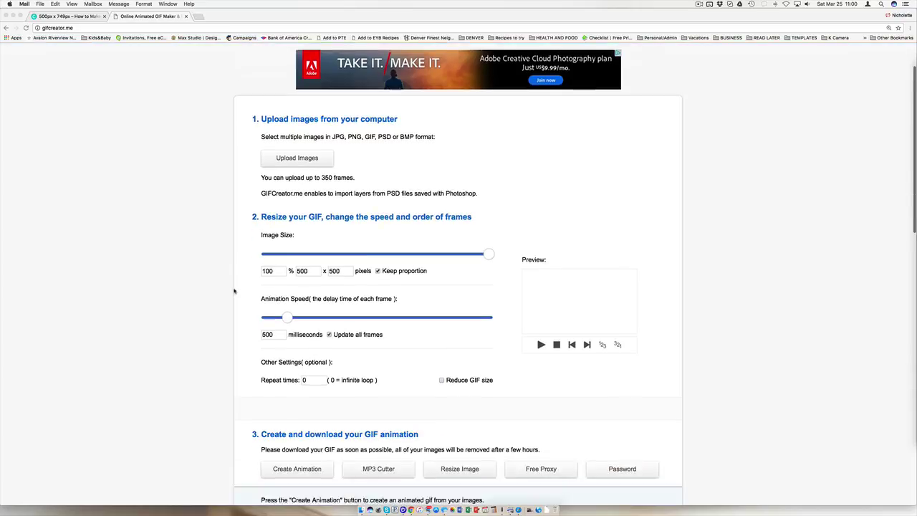
# Step: Upload 1.png through 6.png from the How to Make a Gif (2) folder as frames
pyautogui.scroll(-1, 234, 291)
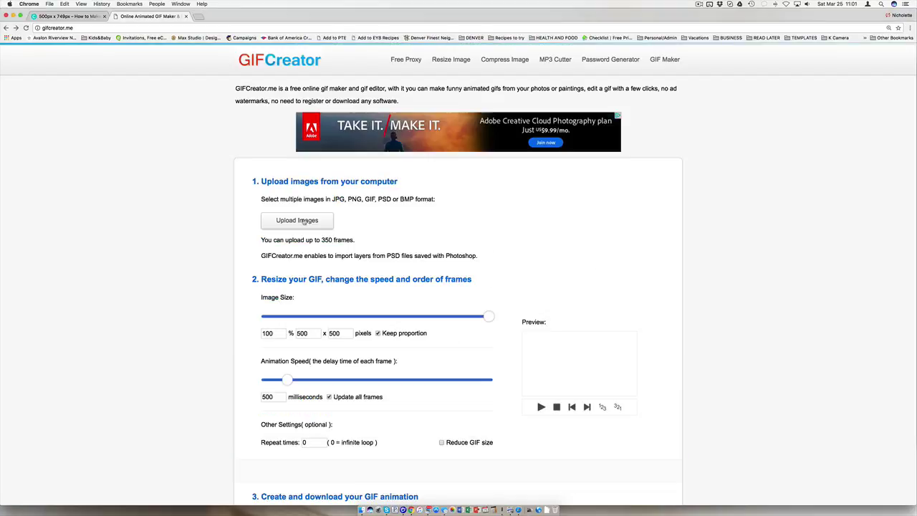
pyautogui.click(304, 221)
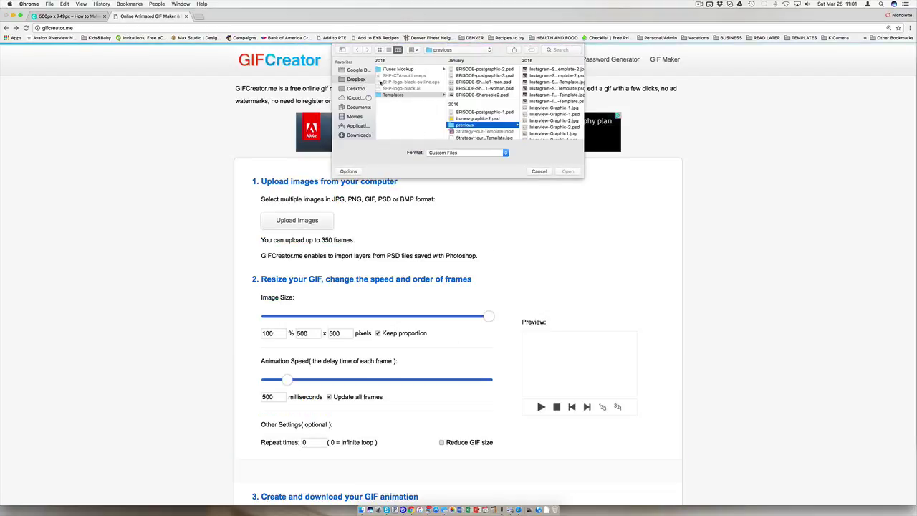
pyautogui.click(355, 88)
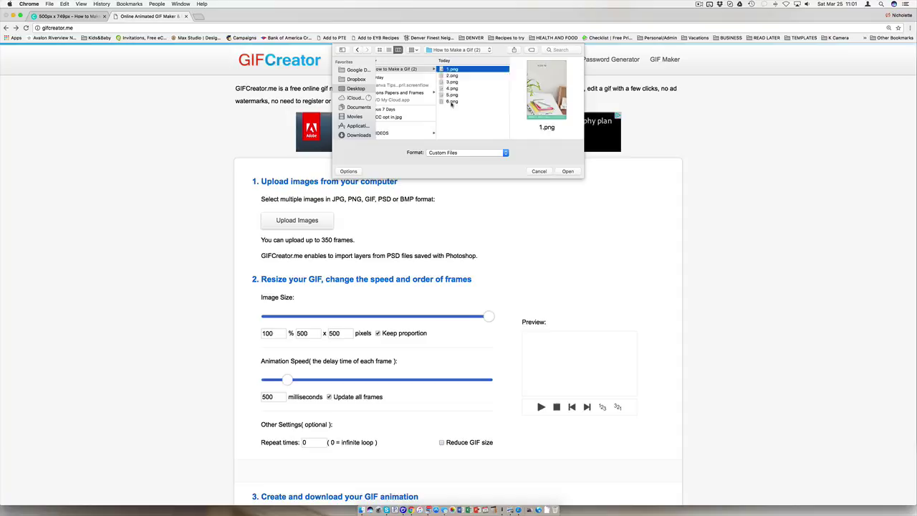
pyautogui.keyDown('shift'); pyautogui.click(451, 101); pyautogui.keyUp('shift')
pyautogui.click(566, 171)
pyautogui.scroll(-3, 392, 339)
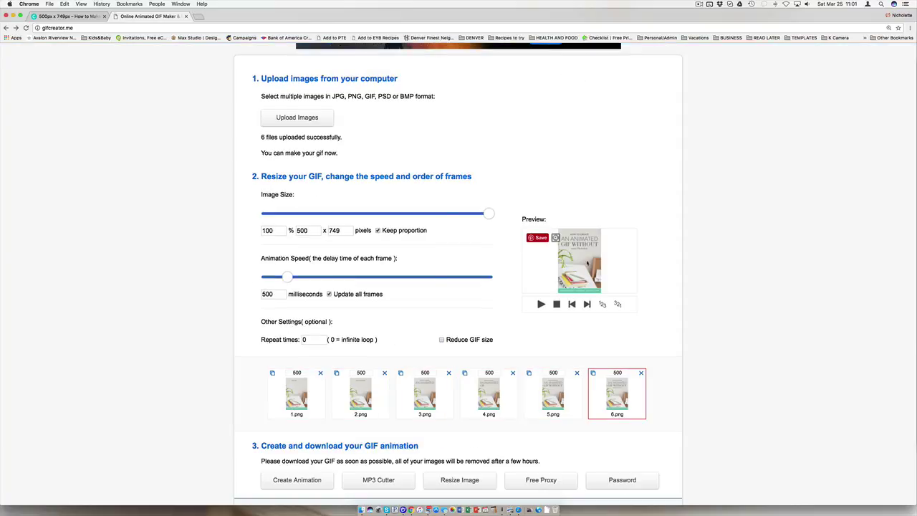
# Step: Move 5.png ahead of 4.png and set the frame delay slider to about 400 ms
pyautogui.moveTo(260, 177); pyautogui.dragTo(472, 176)
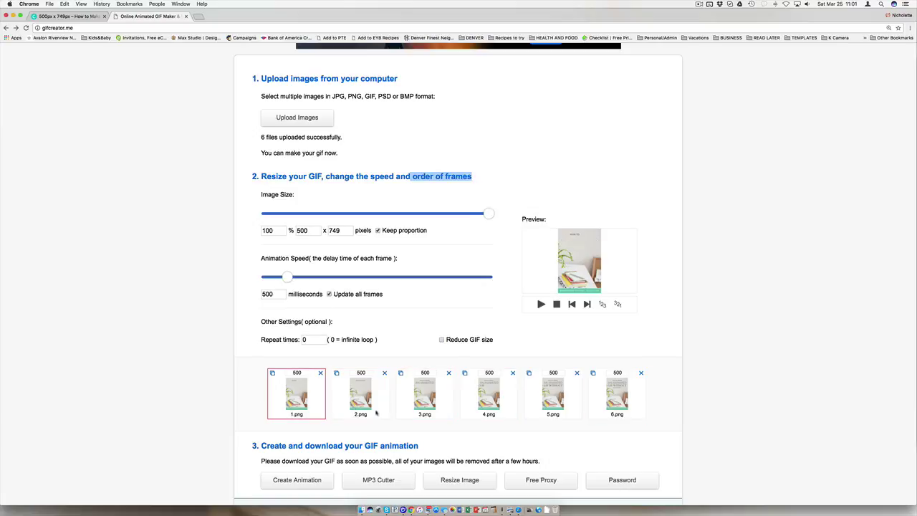
pyautogui.moveTo(546, 392); pyautogui.dragTo(473, 391)
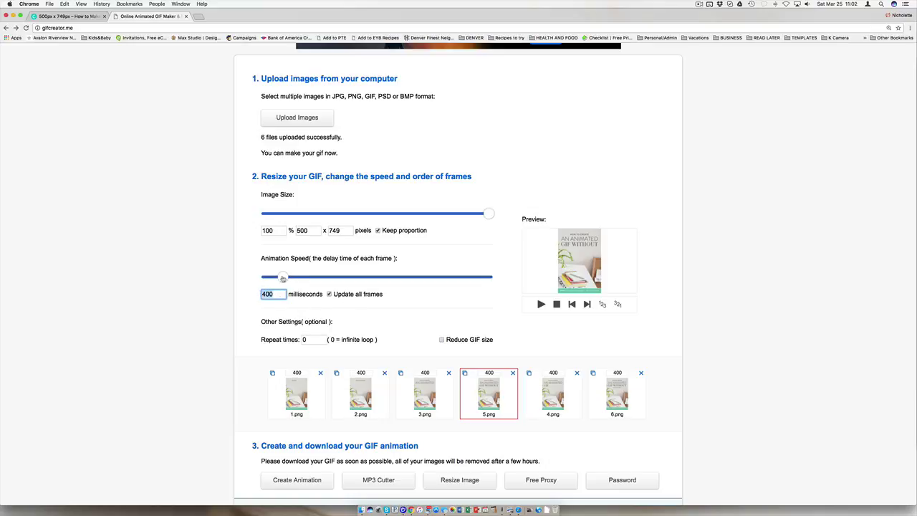
pyautogui.moveTo(334, 281); pyautogui.dragTo(282, 279)
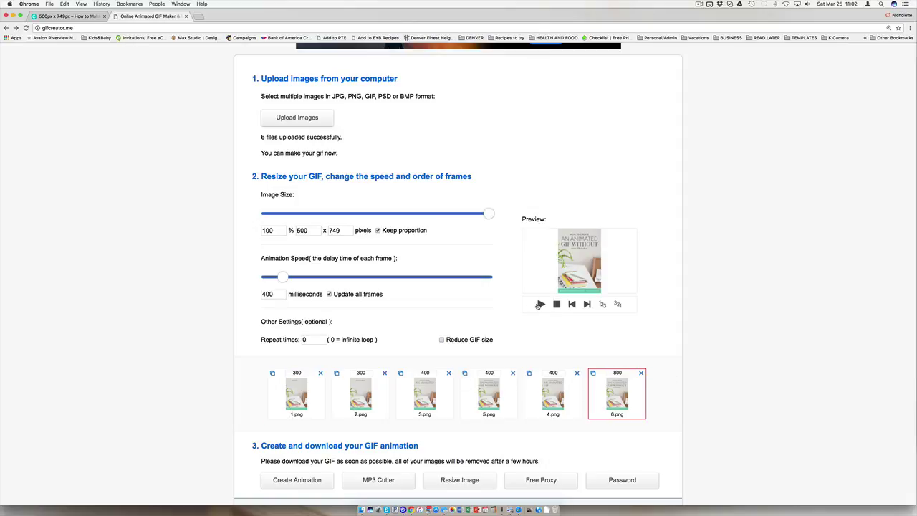
# Step: Set 4.png's frame delay to 500 ms
pyautogui.write('500')
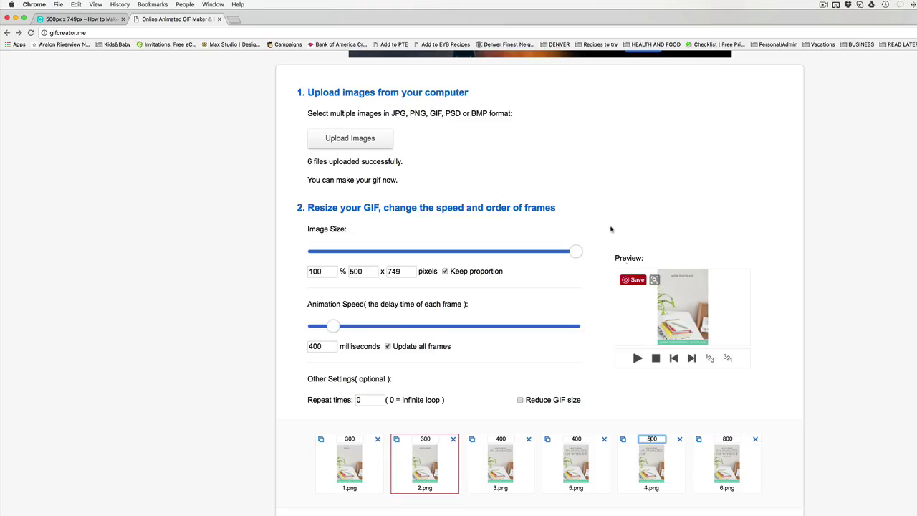
pyautogui.tripleClick(628, 258)
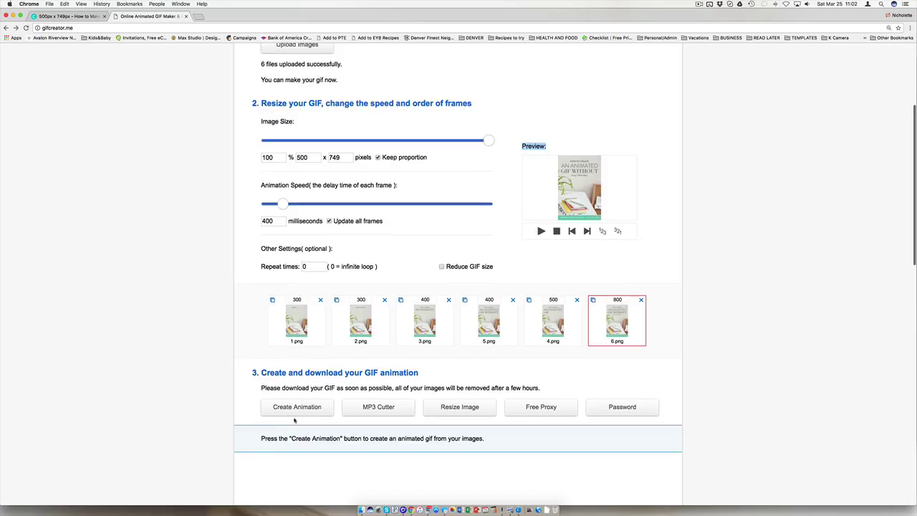
pyautogui.scroll(-2, 293, 421)
pyautogui.scroll(-1, 293, 421)
pyautogui.tripleClick(466, 335)
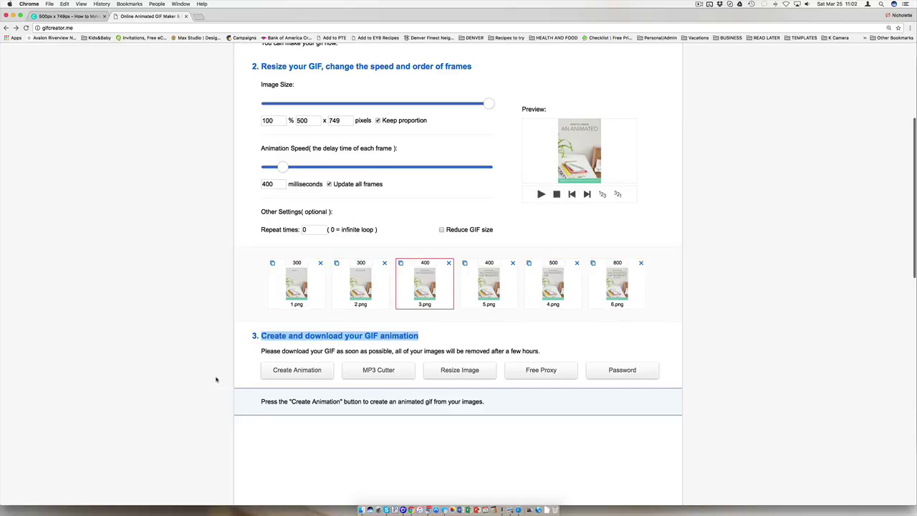
# Step: Create the animation and view the resulting GIF in a new tab
pyautogui.click(295, 371)
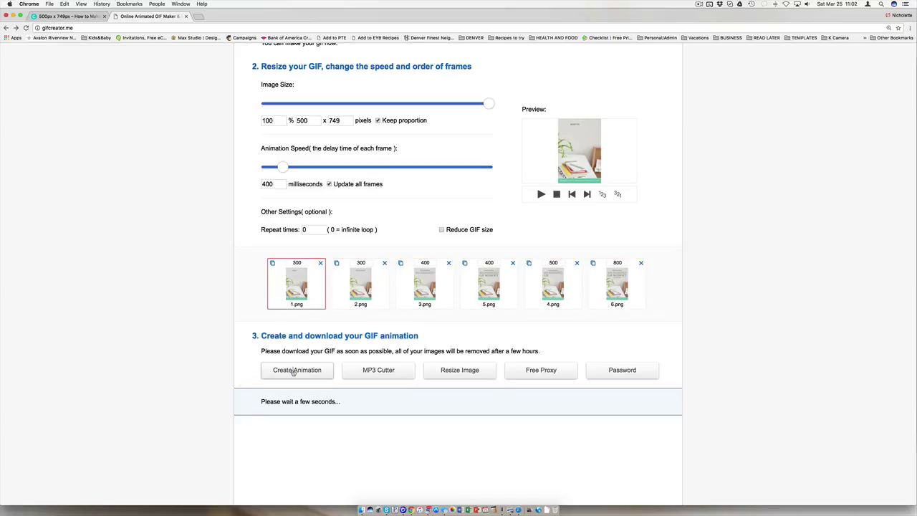
pyautogui.scroll(-10, 180, 399)
pyautogui.scroll(3, 230, 298)
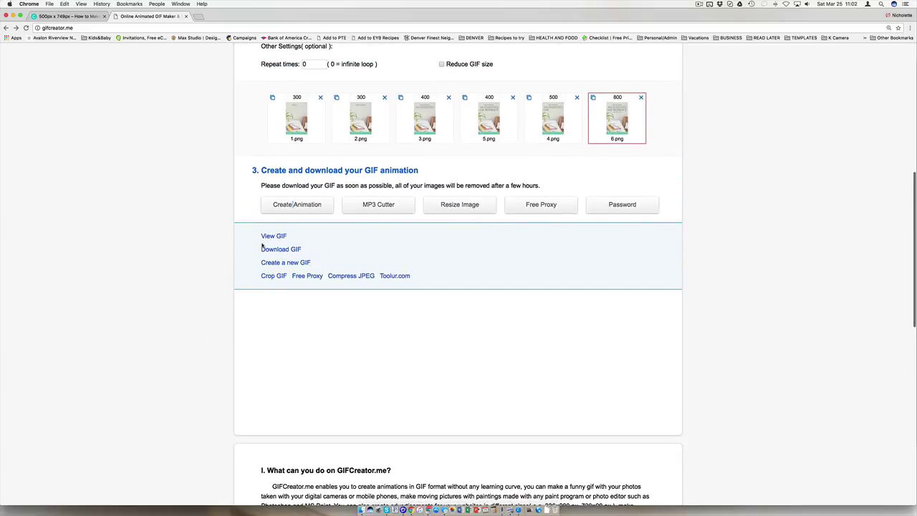
pyautogui.rightClick(279, 238)
pyautogui.click(281, 241)
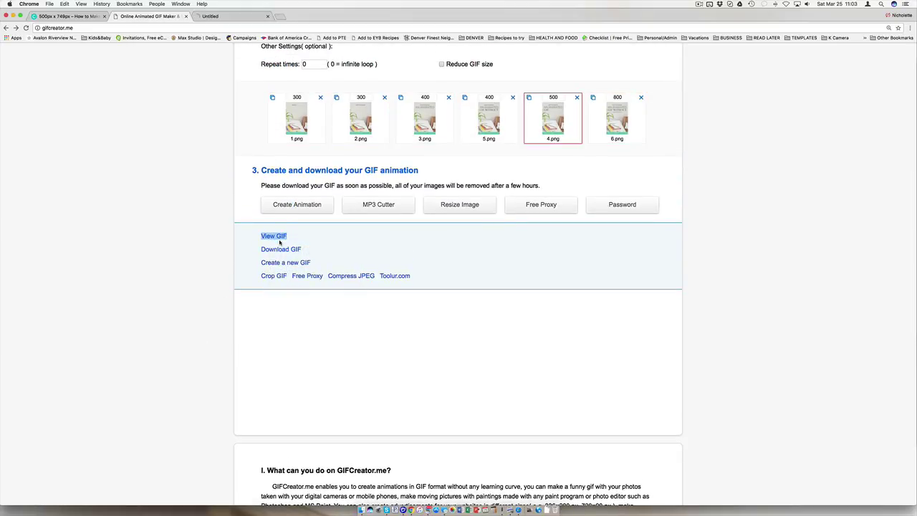
pyautogui.click(212, 20)
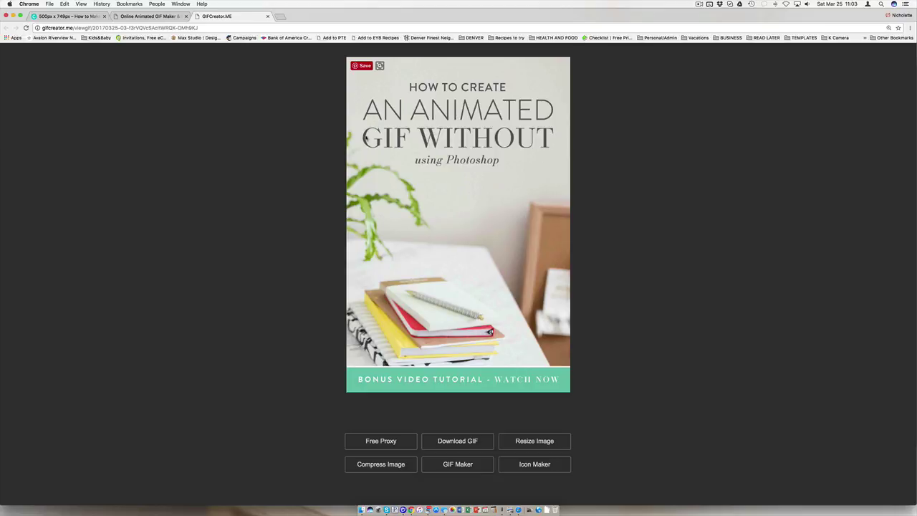
pyautogui.click(176, 16)
# Step: Remove the 5.png frame from the animation
pyautogui.scroll(3, 501, 215)
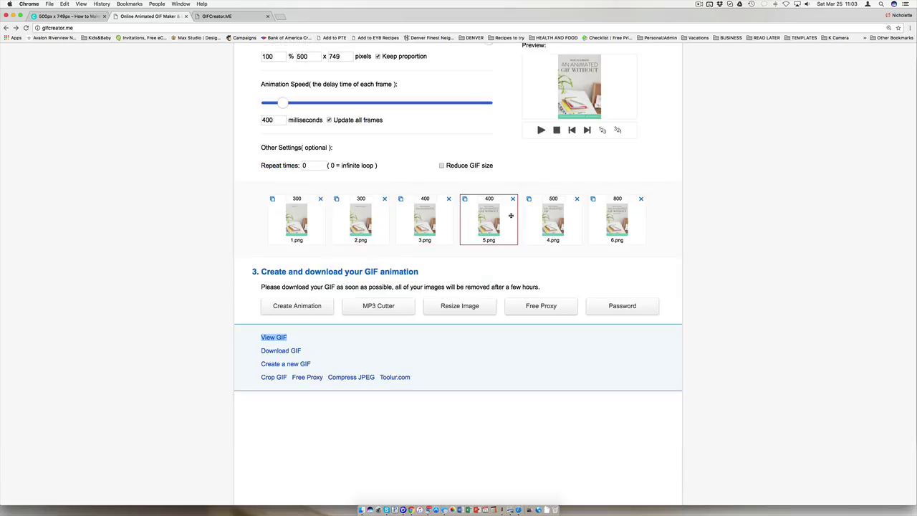
pyautogui.click(513, 199)
pyautogui.scroll(3, 274, 152)
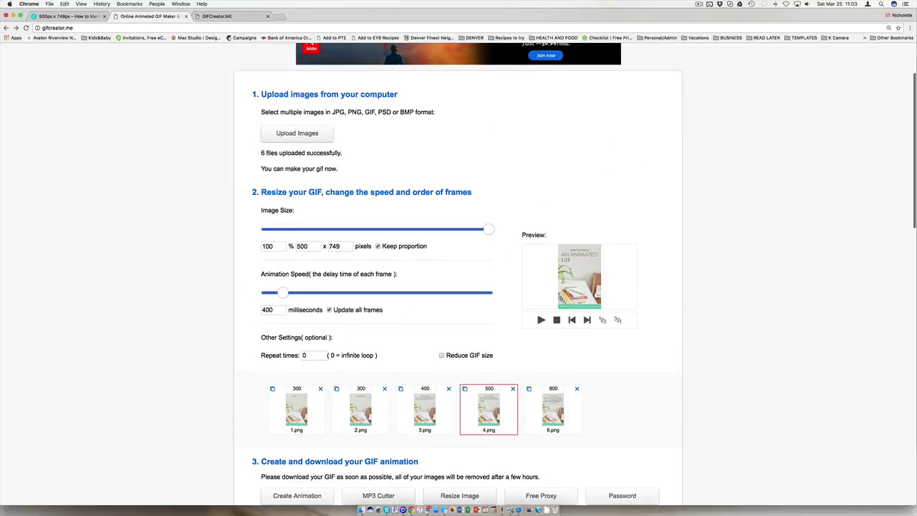
# Step: Return to Canva, dismiss the download-ready message, and select page 4's GIF text
pyautogui.click(47, 16)
pyautogui.click(551, 243)
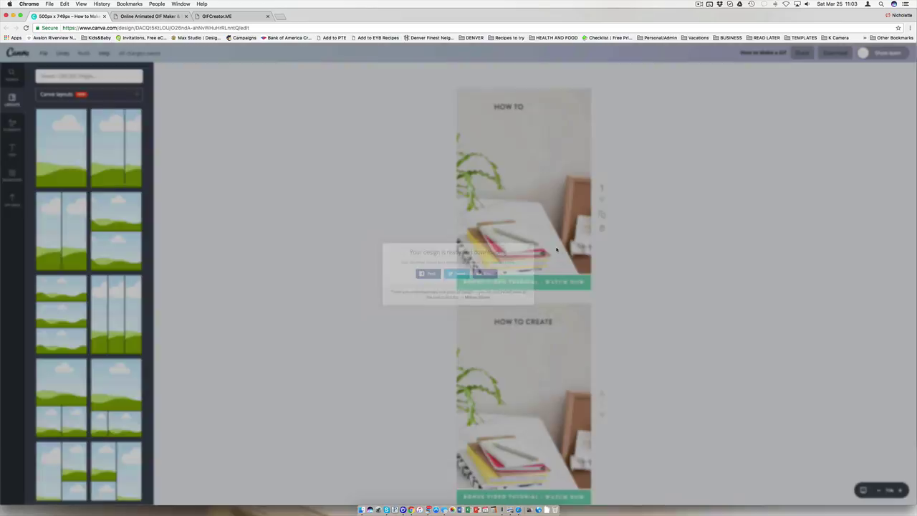
pyautogui.click(496, 301)
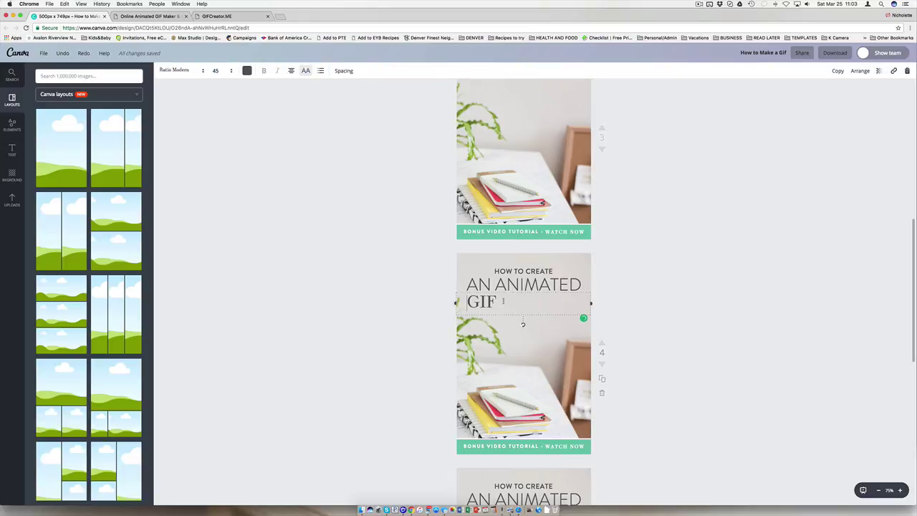
# Step: Download only page 4 as a PNG and name the export 4.png
pyautogui.click(834, 52)
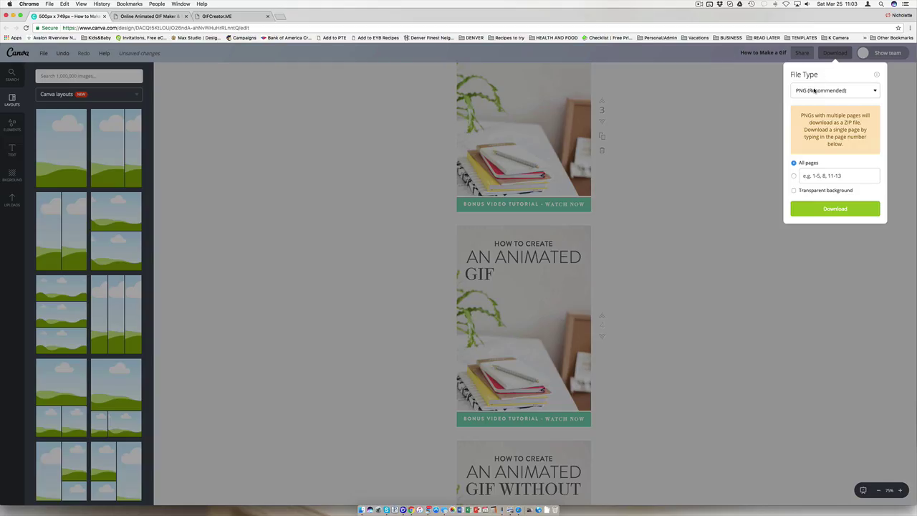
pyautogui.click(835, 90)
pyautogui.click(803, 176)
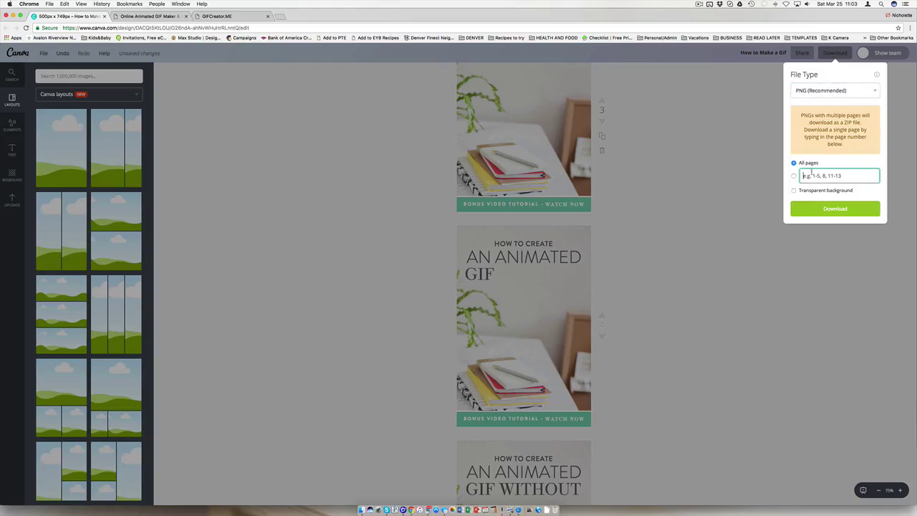
pyautogui.click(767, 285)
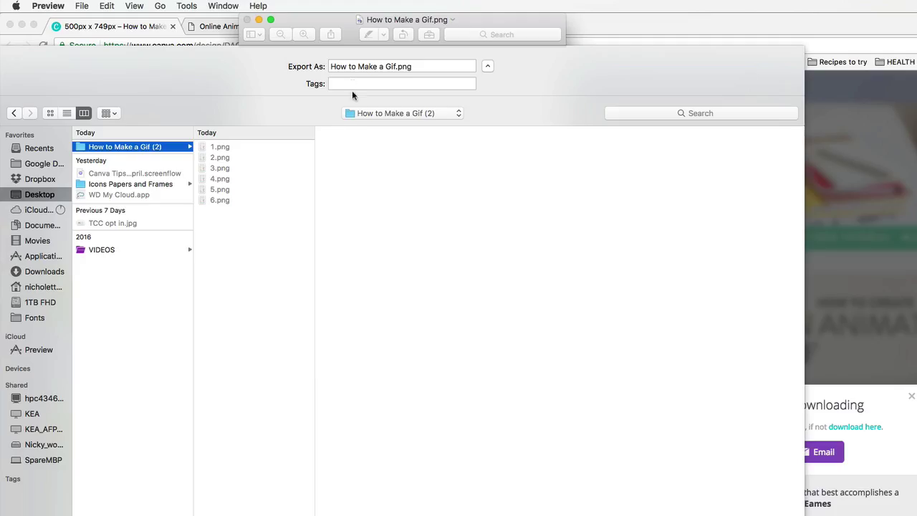
pyautogui.moveTo(401, 65); pyautogui.dragTo(316, 68)
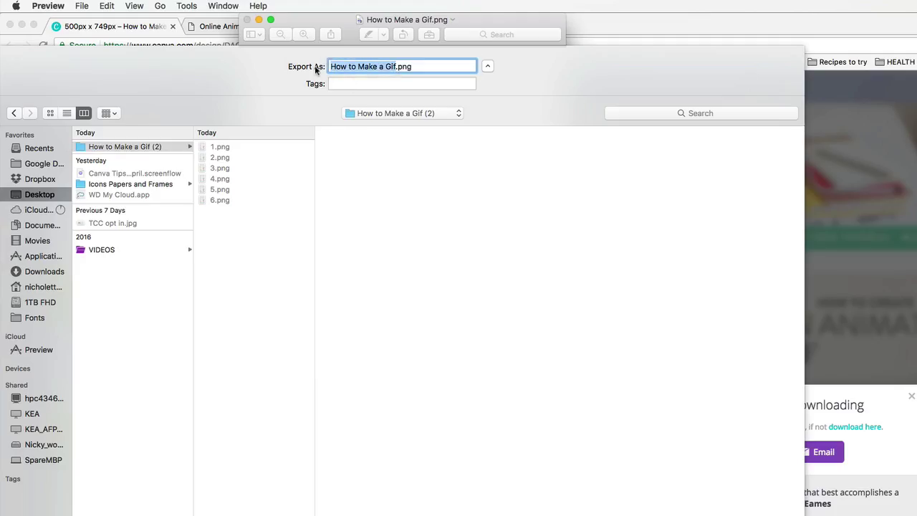
pyautogui.write('4')
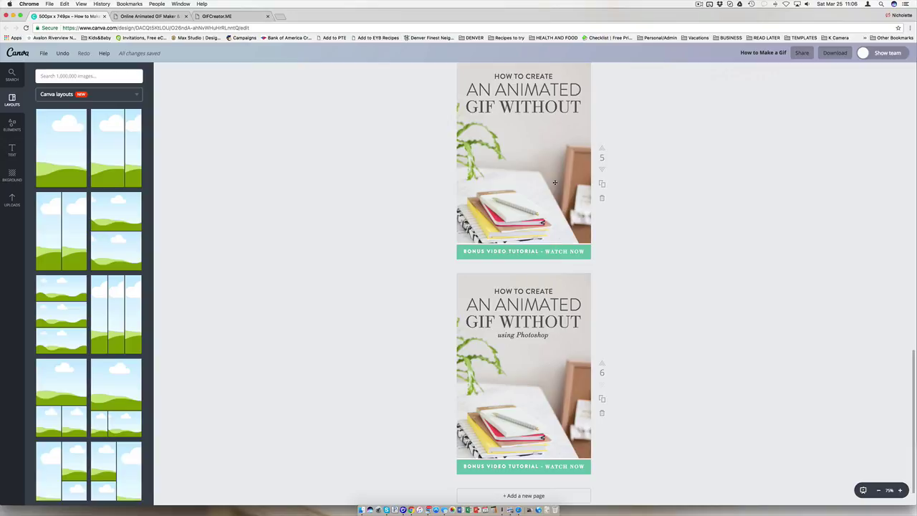
# Step: Upload 4-2.png as a frame and drag 5.png ahead of 6.png
pyautogui.scroll(-1, 555, 183)
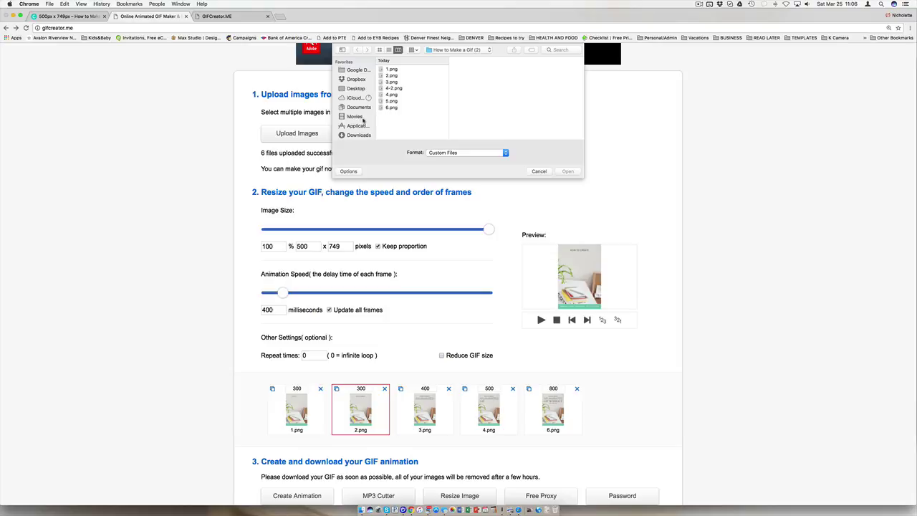
pyautogui.click(392, 88)
pyautogui.click(567, 171)
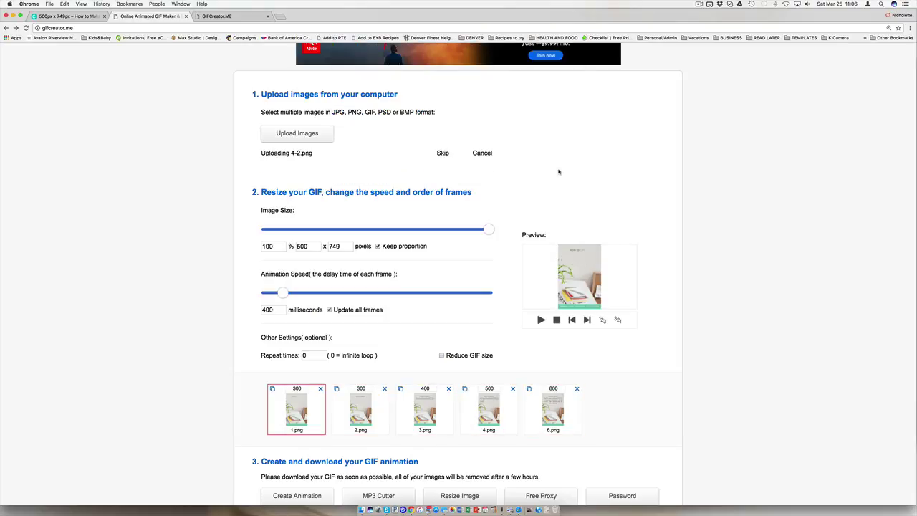
pyautogui.moveTo(612, 403); pyautogui.dragTo(548, 405)
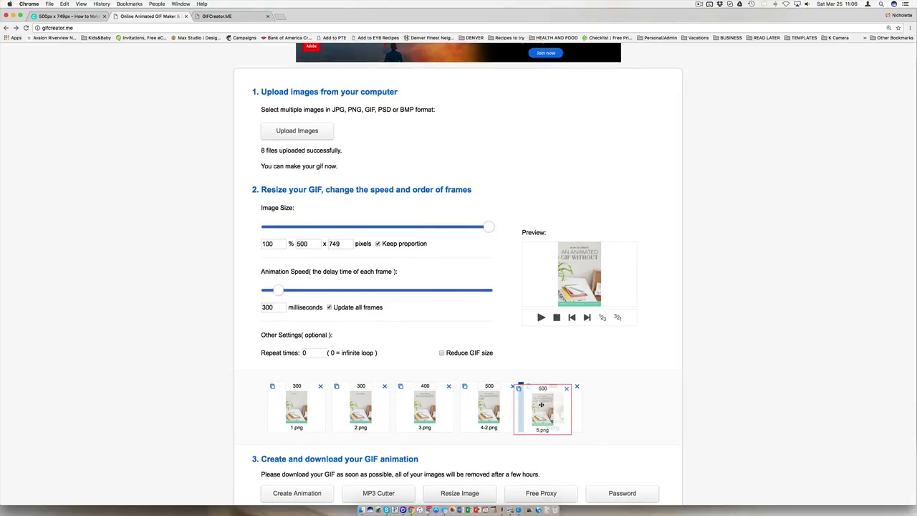
# Step: Build the animation, view the GIF in its own tab, then download it
pyautogui.scroll(-3, 287, 402)
pyautogui.click(272, 403)
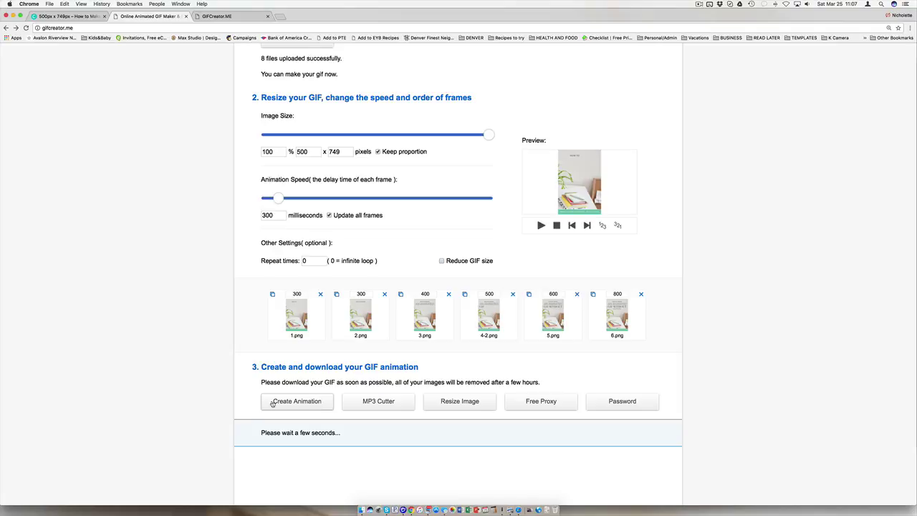
pyautogui.scroll(-2, 272, 403)
pyautogui.rightClick(266, 346)
pyautogui.click(294, 351)
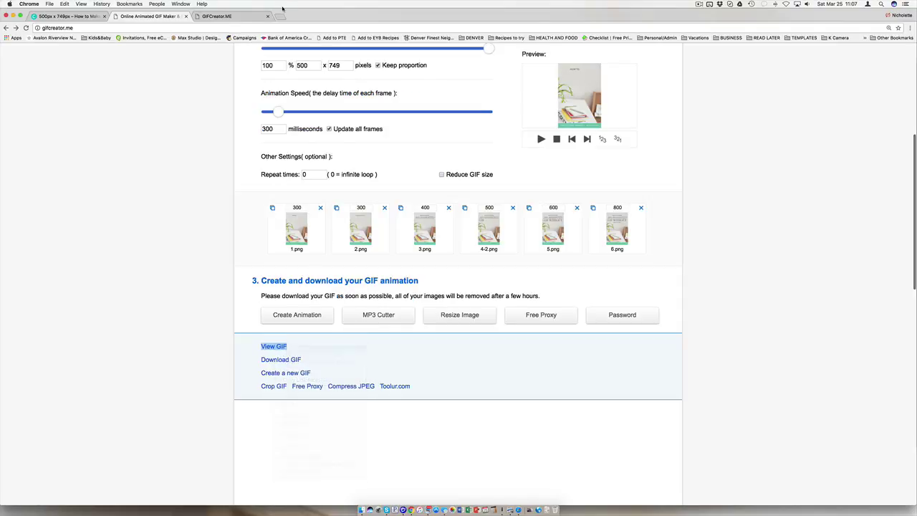
pyautogui.click(320, 18)
pyautogui.click(348, 16)
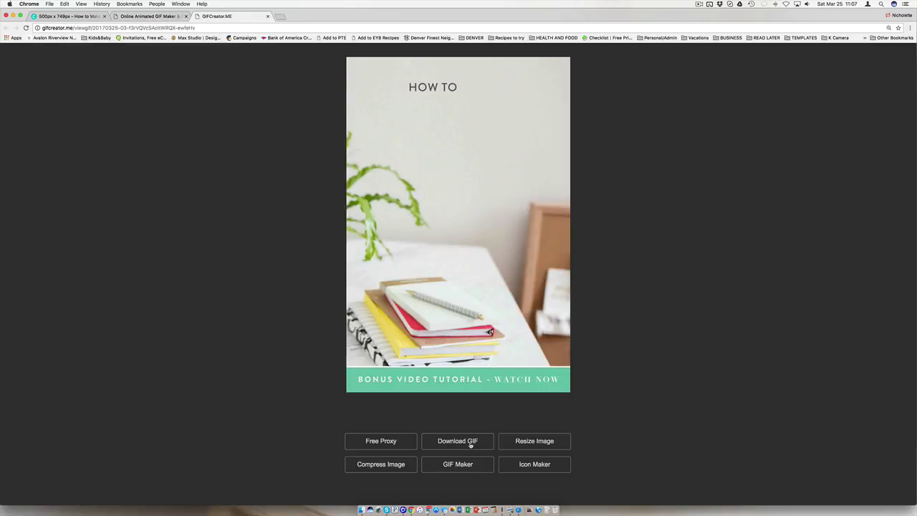
pyautogui.click(163, 22)
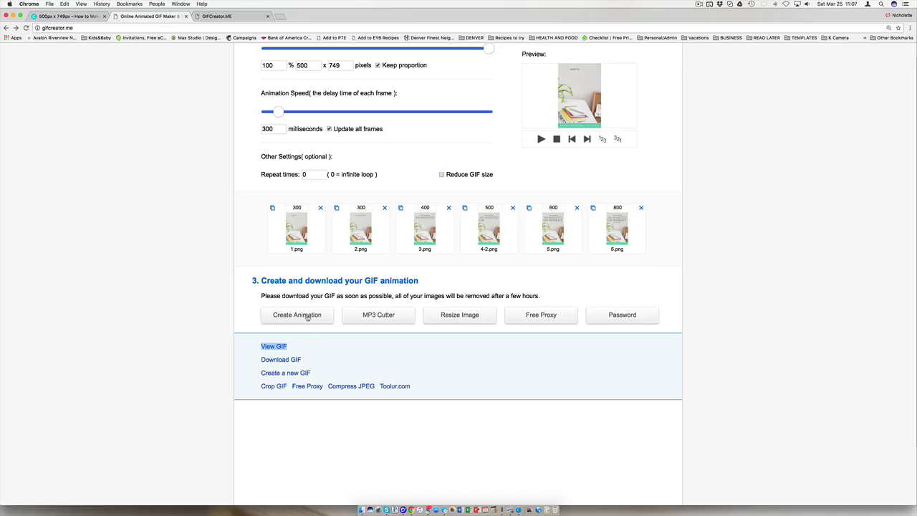
pyautogui.click(290, 361)
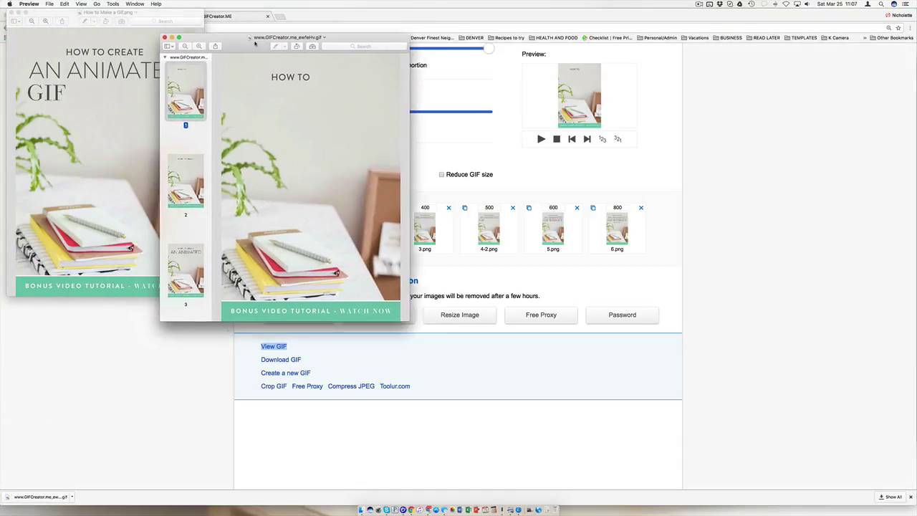
# Step: Enlarge and slightly reposition the Preview window to inspect the downloaded GIF's frames
pyautogui.moveTo(274, 313); pyautogui.dragTo(332, 387)
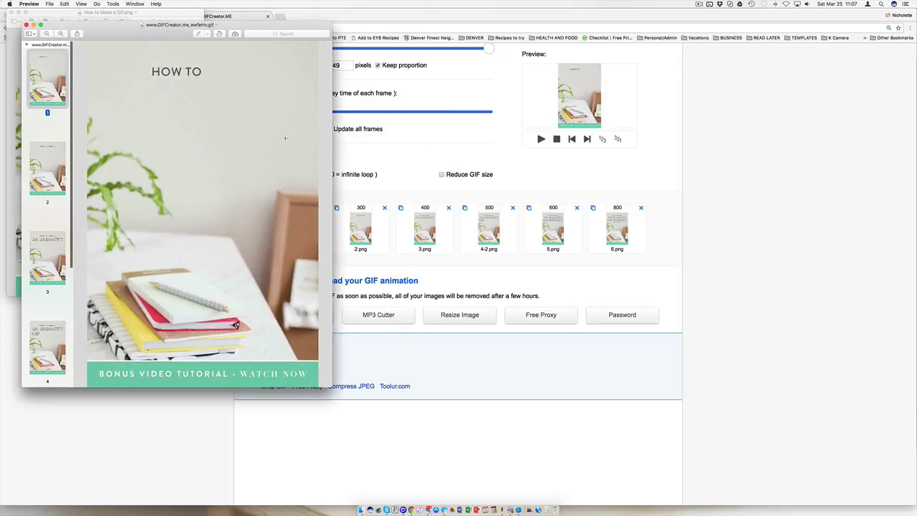
pyautogui.moveTo(213, 24); pyautogui.dragTo(217, 27)
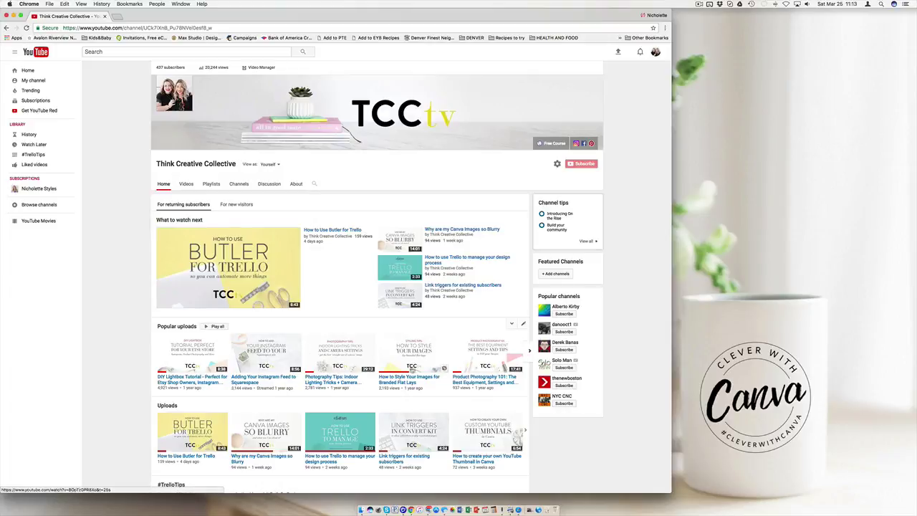
# Step: Open the 'How to Style Your Images for Branded Flat Lays' video and pause it
pyautogui.click(413, 358)
pyautogui.press('super+Tab')
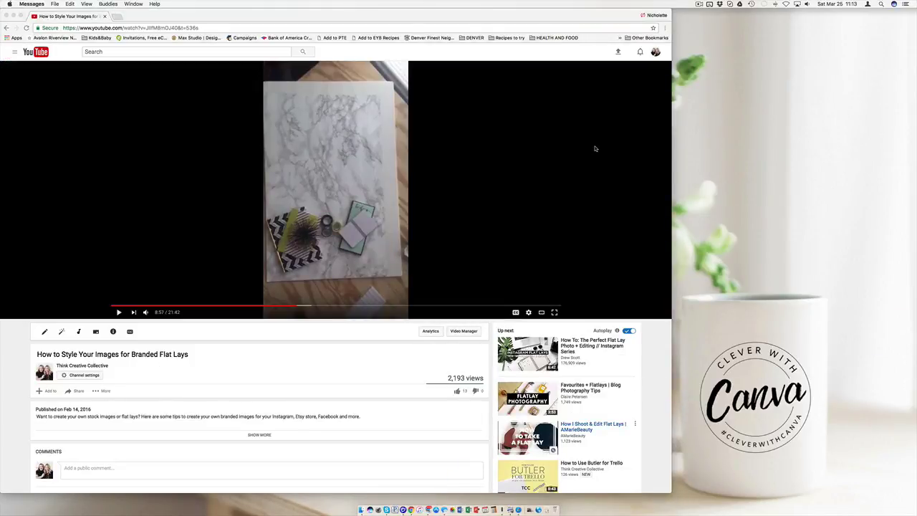
pyautogui.scroll(-1, 595, 148)
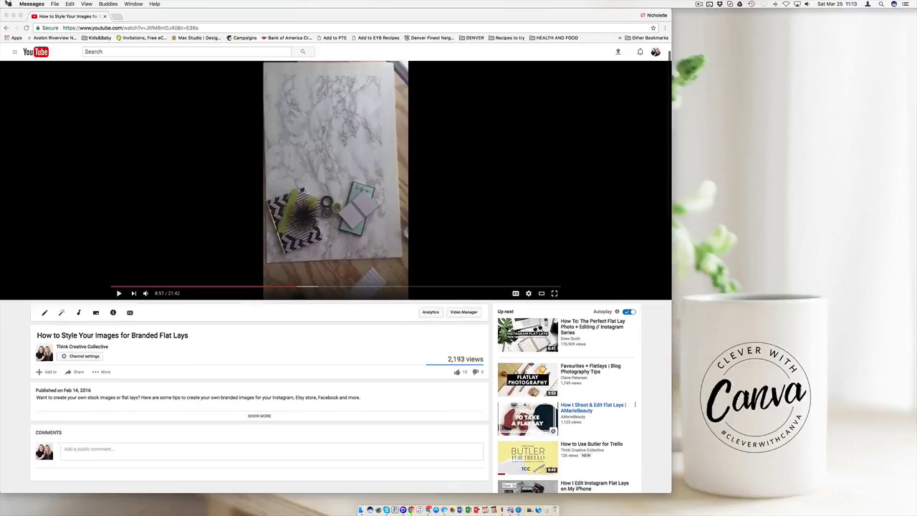
# Step: Insert 'gif' before youtube.com in the video's address to load it in the gifs.com editor
pyautogui.click(96, 28)
pyautogui.click(92, 28)
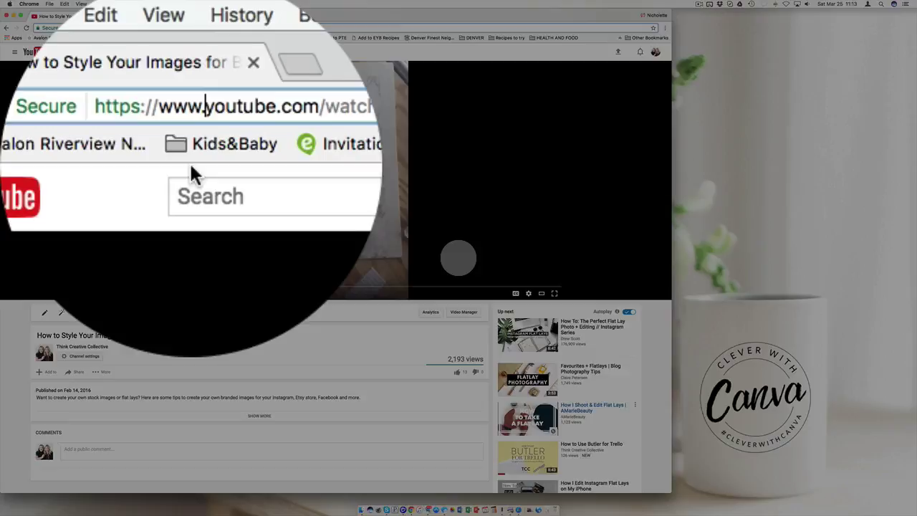
pyautogui.write('g')
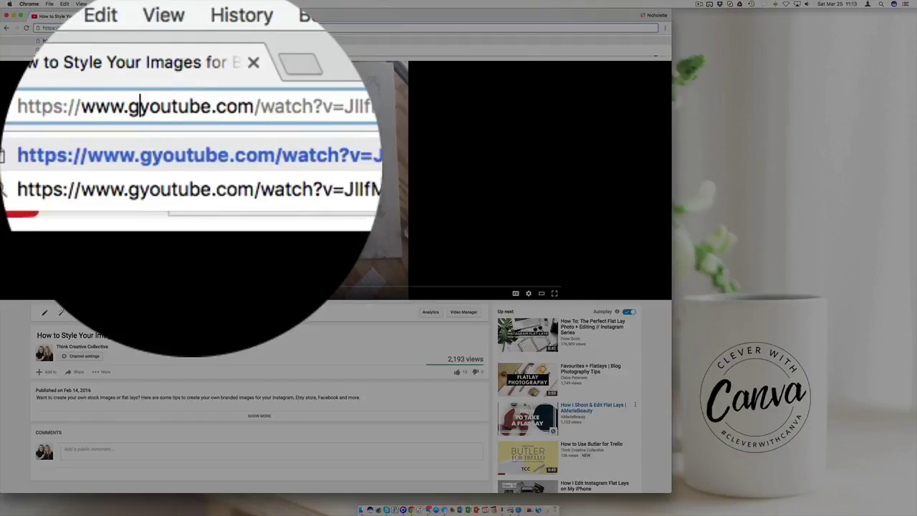
pyautogui.write('if')
pyautogui.press('Return')
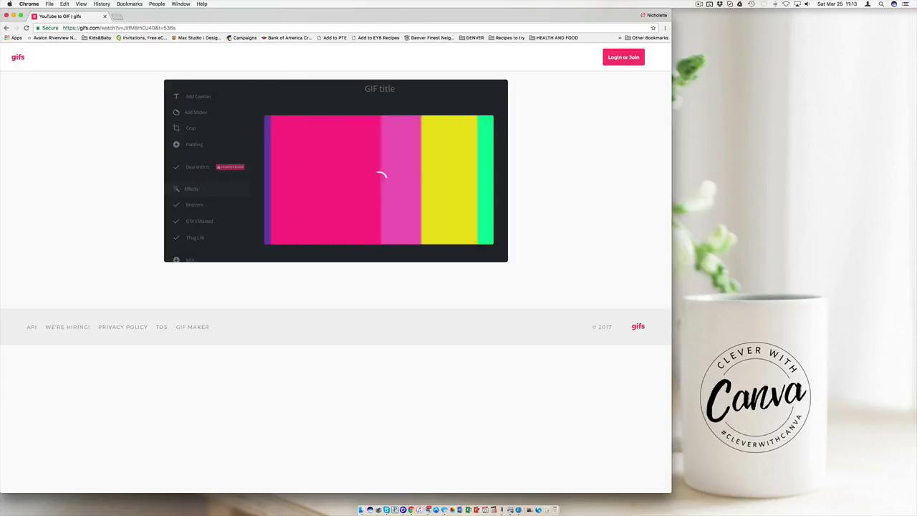
# Step: Set the GIF clip to a few seconds starting near 16:43 of the flat-lay video
pyautogui.moveTo(250, 276); pyautogui.dragTo(467, 277)
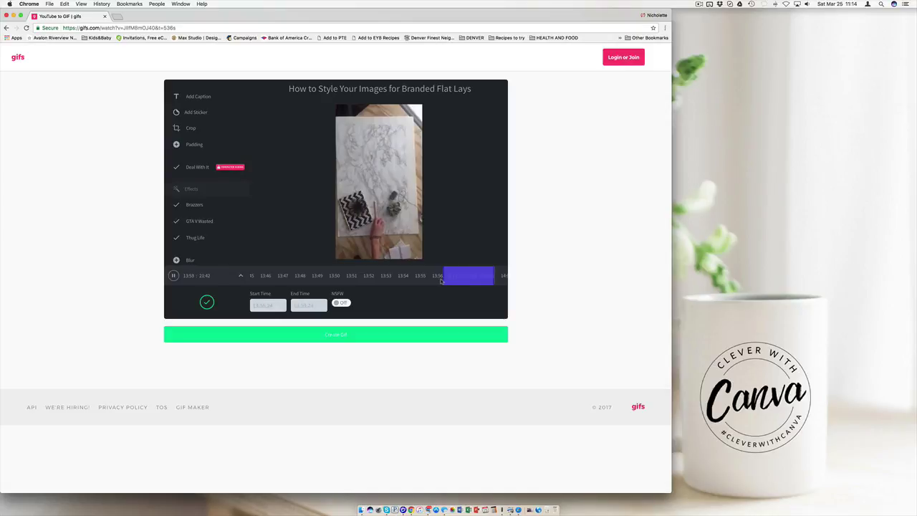
pyautogui.moveTo(441, 280); pyautogui.dragTo(493, 278)
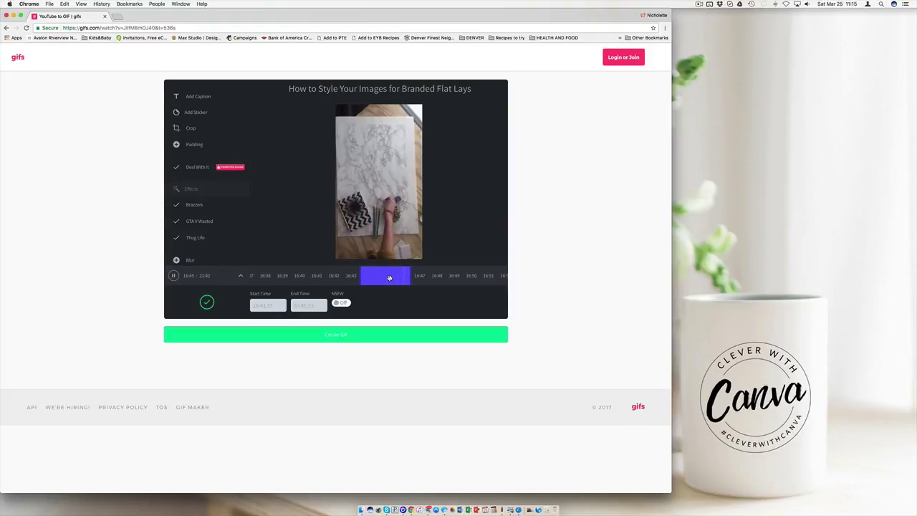
# Step: Add the caption 'OMG so Easy' at the bottom of the clip in Open Sans
pyautogui.click(196, 98)
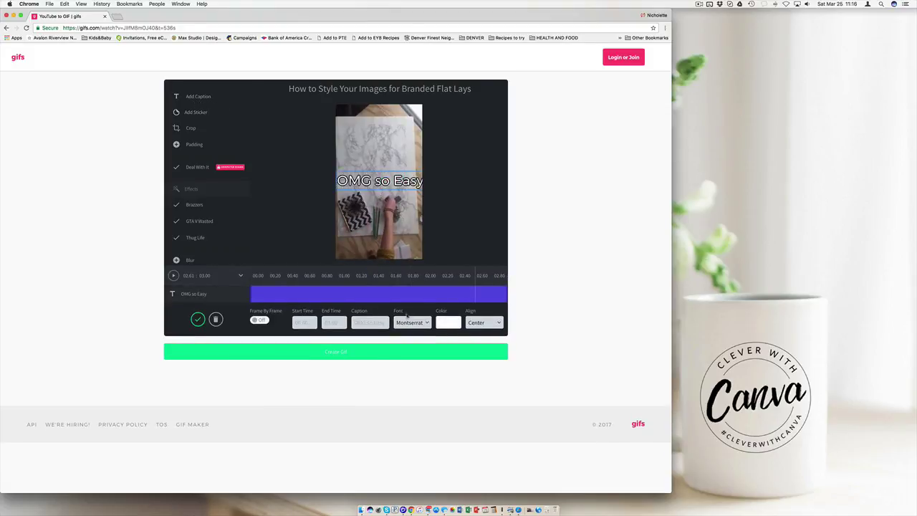
pyautogui.click(405, 323)
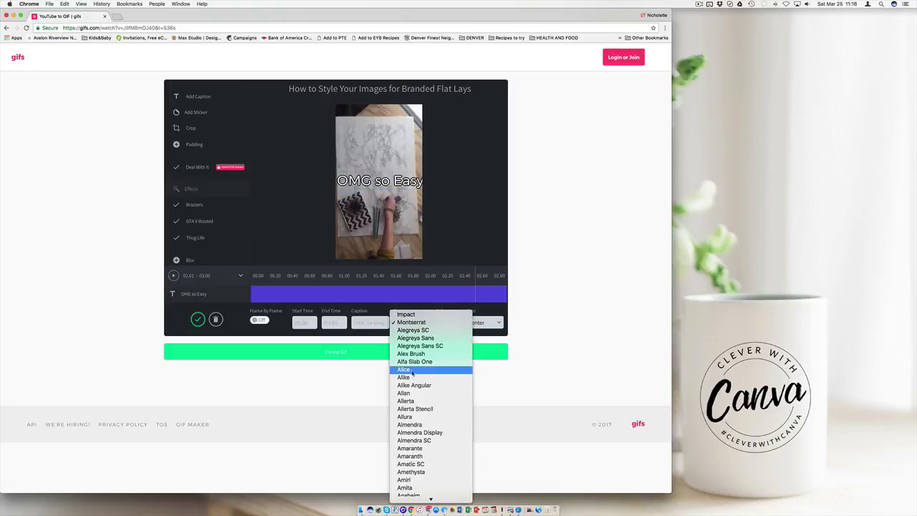
pyautogui.click(327, 308)
pyautogui.click(412, 322)
pyautogui.scroll(-5, 427, 372)
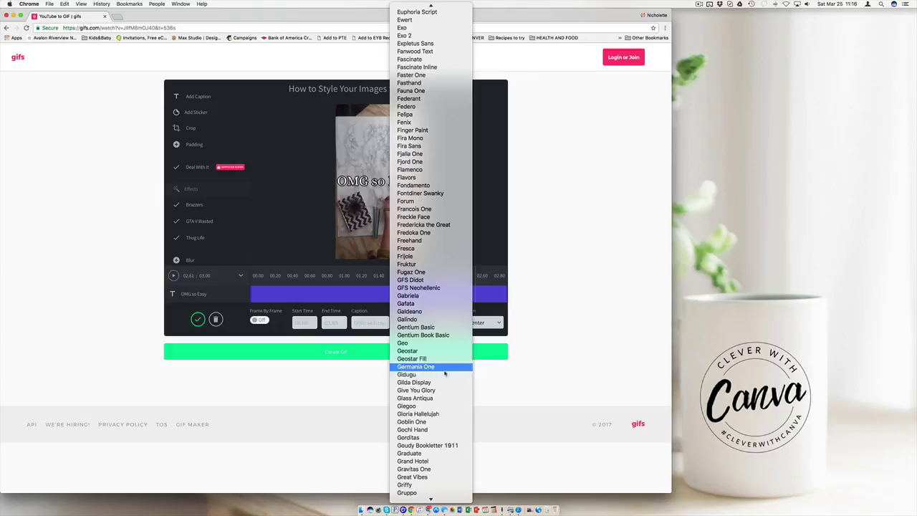
pyautogui.scroll(-5, 444, 373)
pyautogui.scroll(-15, 444, 372)
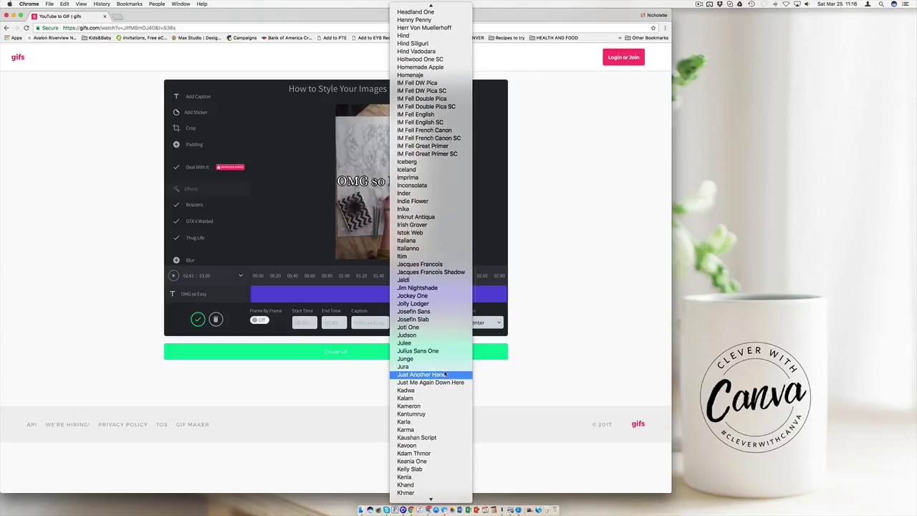
pyautogui.click(542, 303)
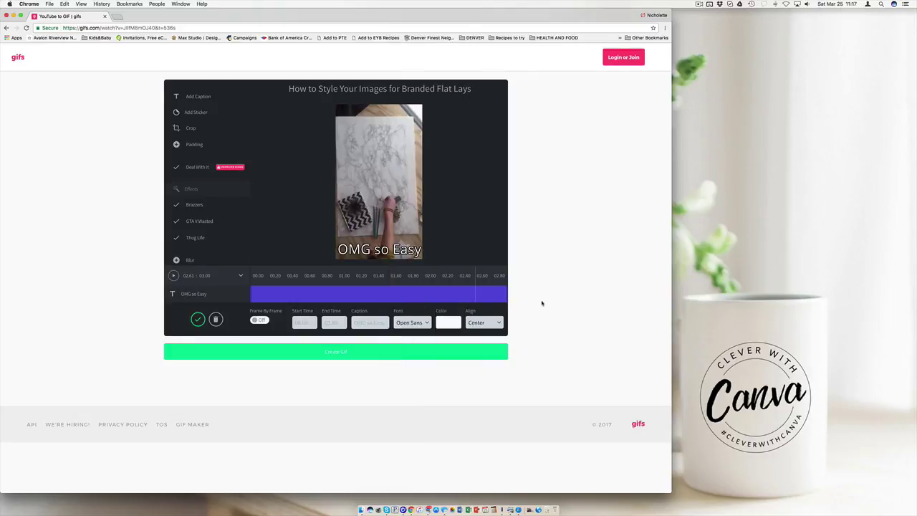
# Step: Crop the clip to a square around the hand and zigzag-patterned book
pyautogui.click(191, 128)
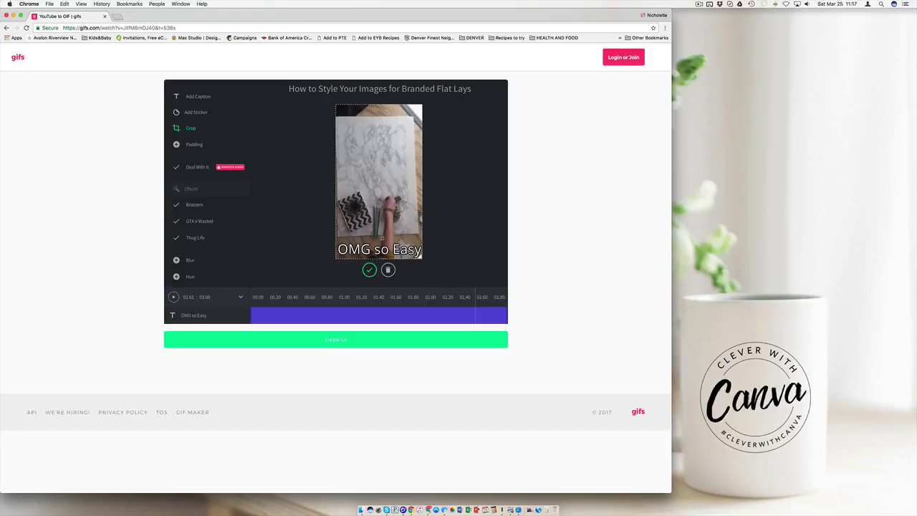
pyautogui.moveTo(423, 262); pyautogui.dragTo(404, 240)
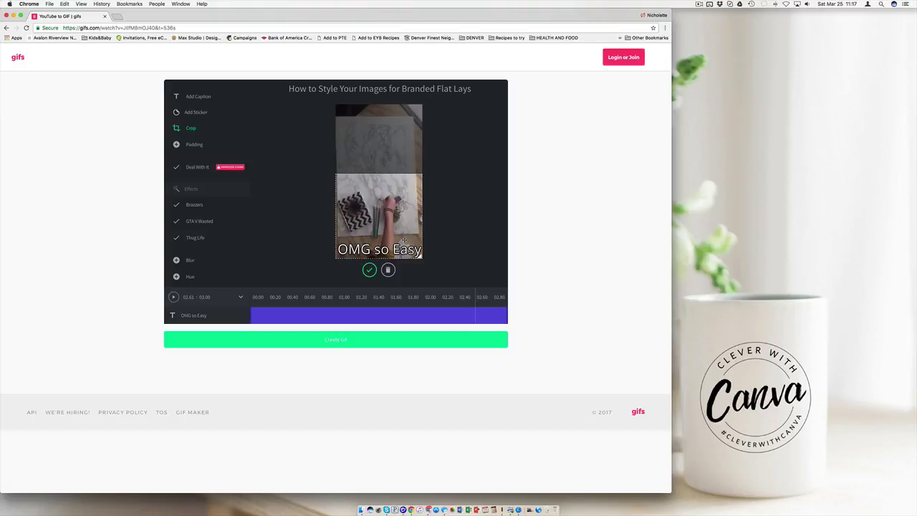
pyautogui.click(369, 269)
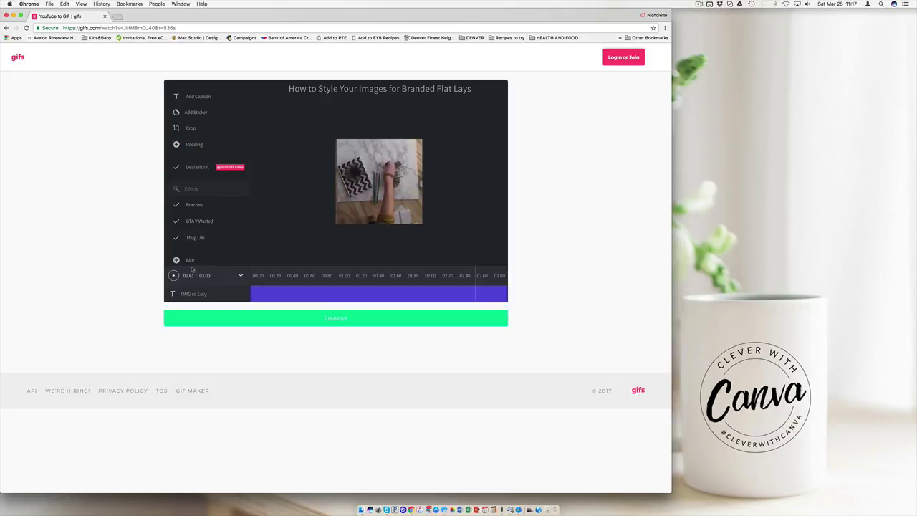
# Step: Preview the cropped clip and render it as a GIF with title and suggested tags
pyautogui.click(174, 276)
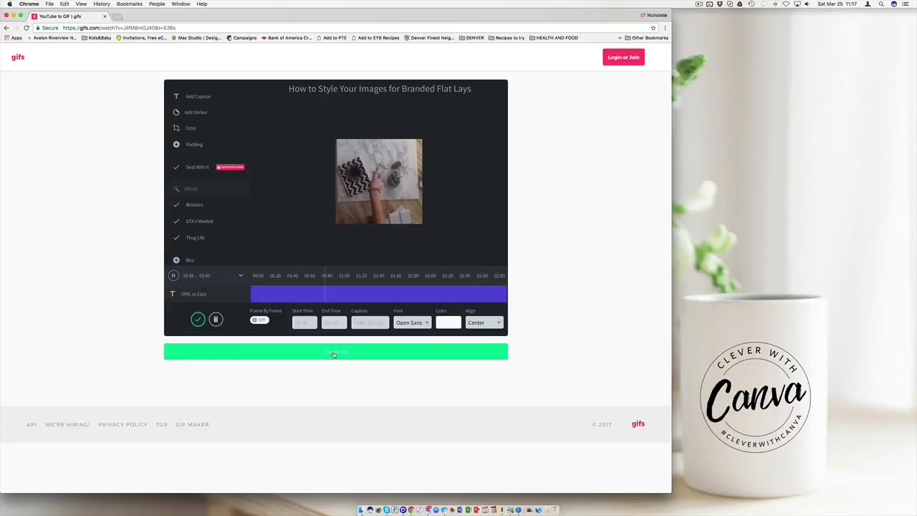
pyautogui.click(334, 353)
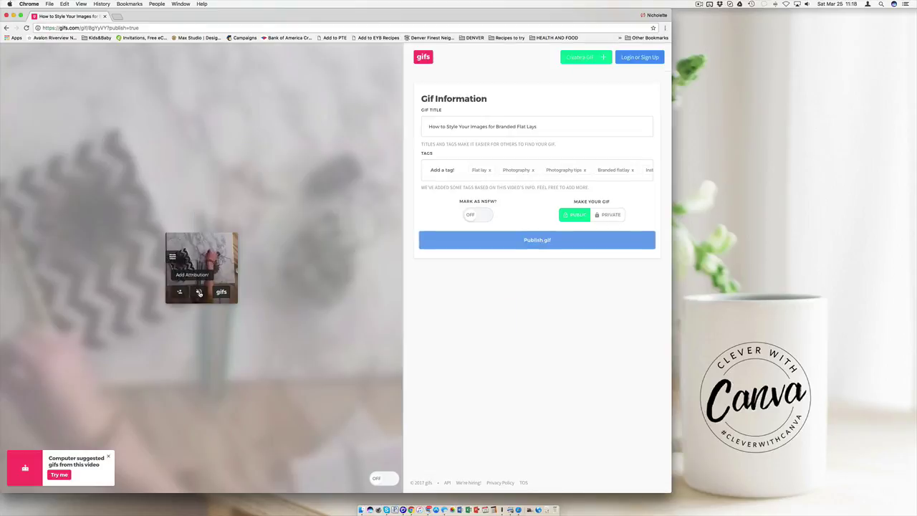
pyautogui.click(199, 292)
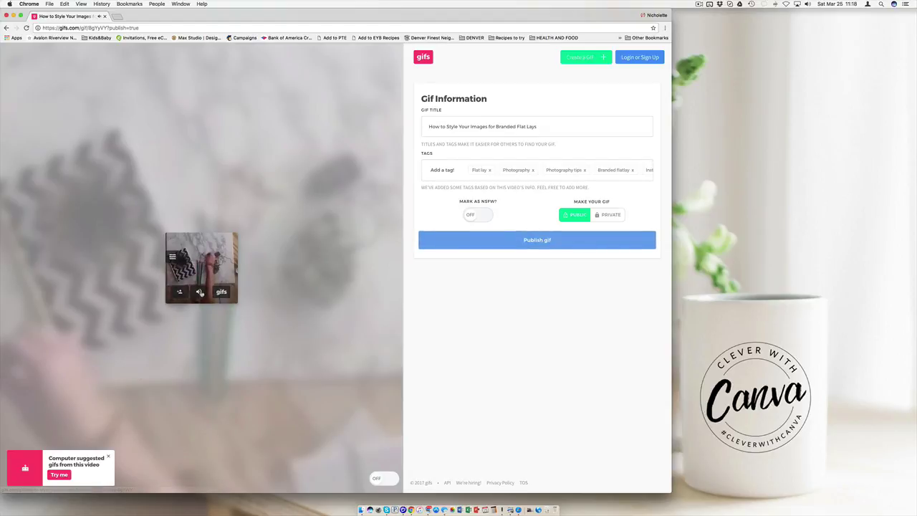
pyautogui.click(441, 126)
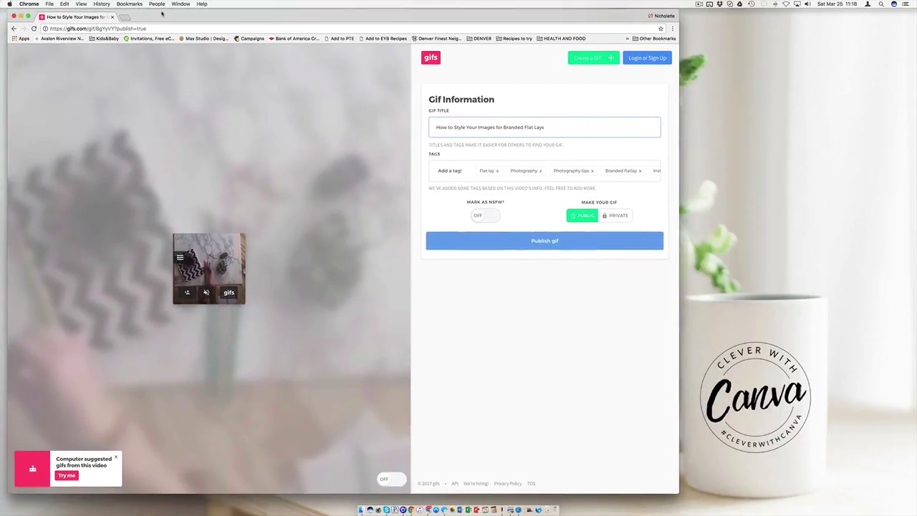
pyautogui.moveTo(162, 12); pyautogui.dragTo(158, 10)
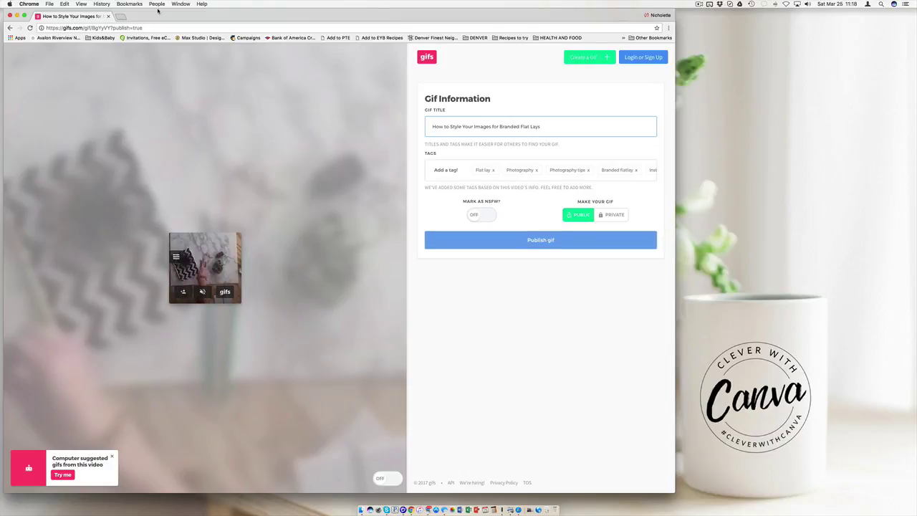